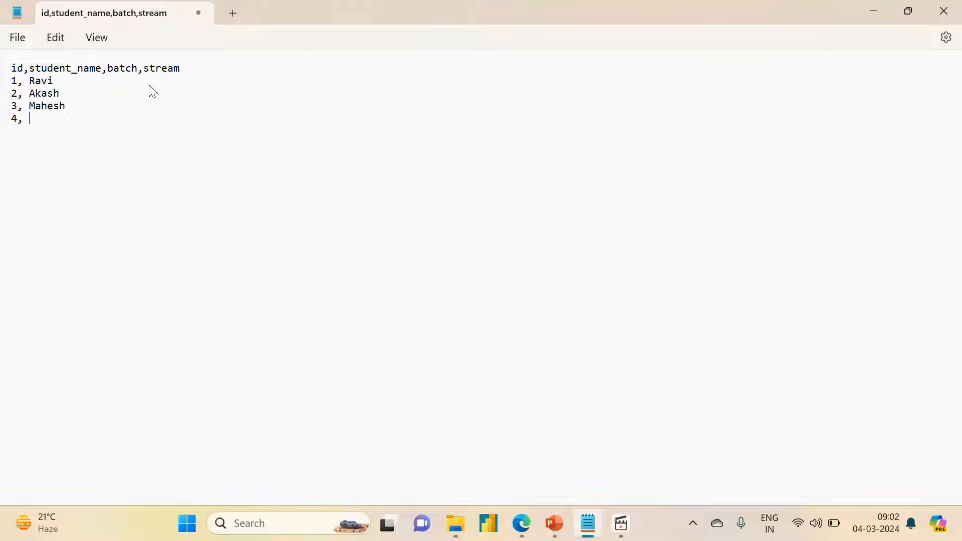
Step: Finish the fourth student's name and remove the space after the comma in all four student rows
{"action": "type", "text": "ita"}
{"action": "key", "text": "Up"}
{"action": "key", "text": "BackSpace"}
{"action": "key", "text": "BackSpace"}
{"action": "key", "text": "Down"}
{"action": "key", "text": "BackSpace"}
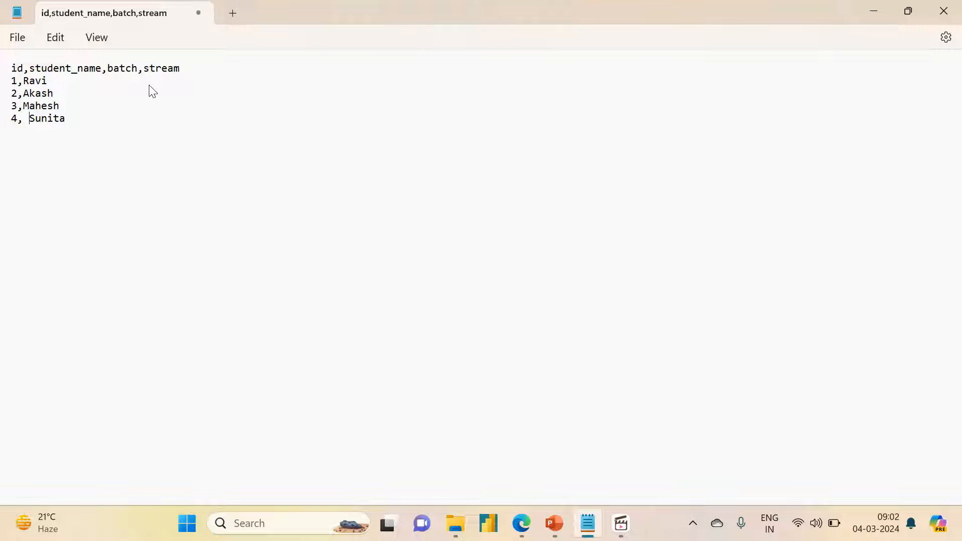
{"action": "key", "text": "BackSpace"}
Step: Append batch years 2010, 2011, 2010 and 2009 and streams Science, Arts, Commerce and Science to the four student rows
{"action": "type", "text": "010"}
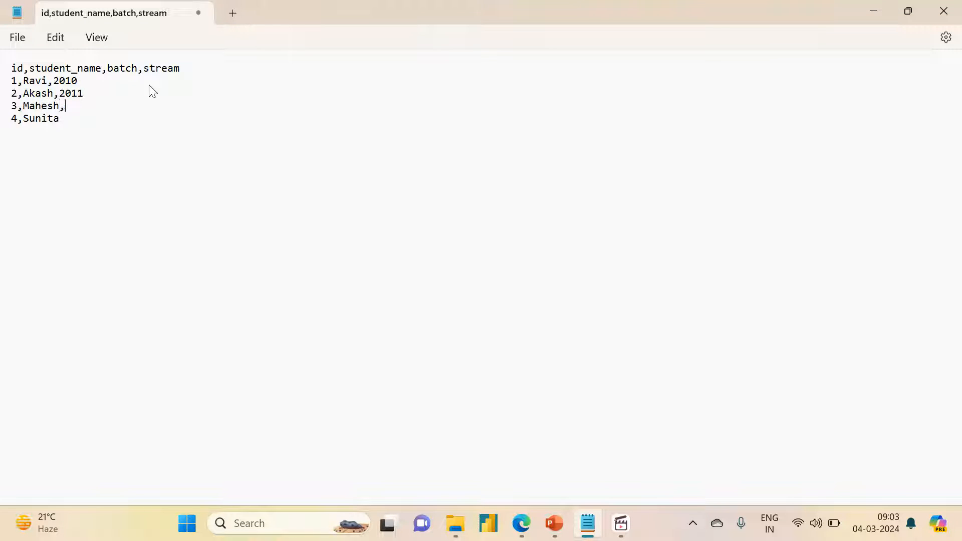
{"action": "type", "text": "201"}
{"action": "type", "text": "20"}
{"action": "type", "text": "rts"}
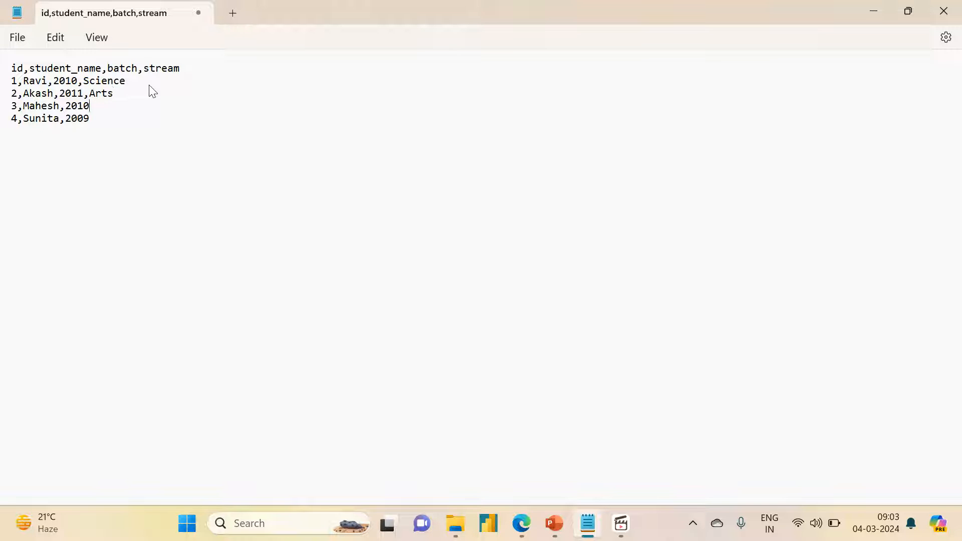
{"action": "type", "text": "Commerce"}
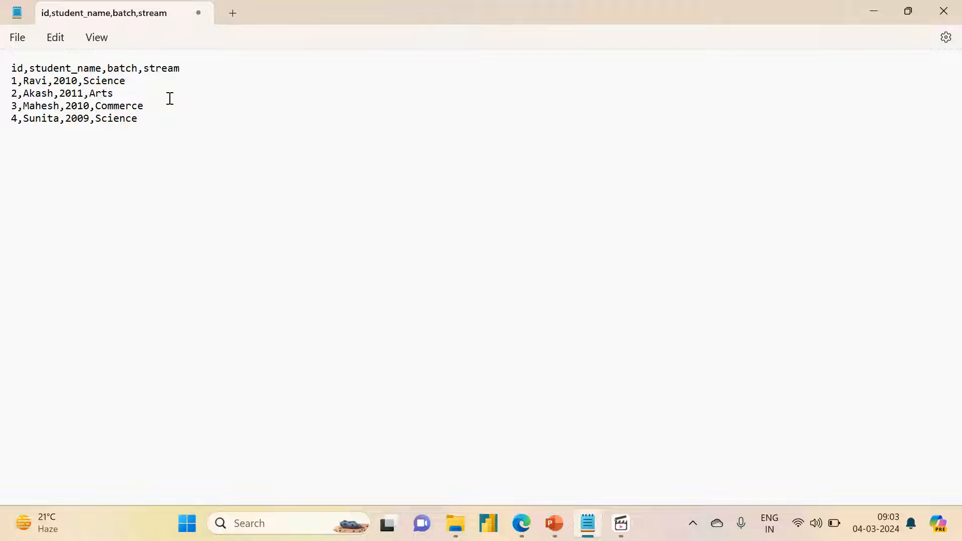
Step: Save the text file as students.csv in the Downloads folder, using the All files type
{"action": "key", "text": "ctrl+s"}
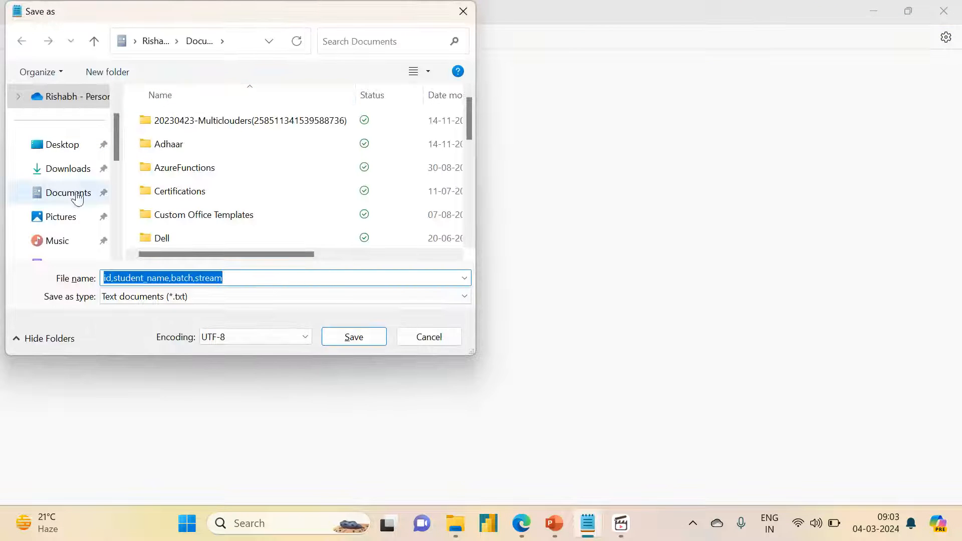
{"action": "left_click", "coordinate": [54, 168]}
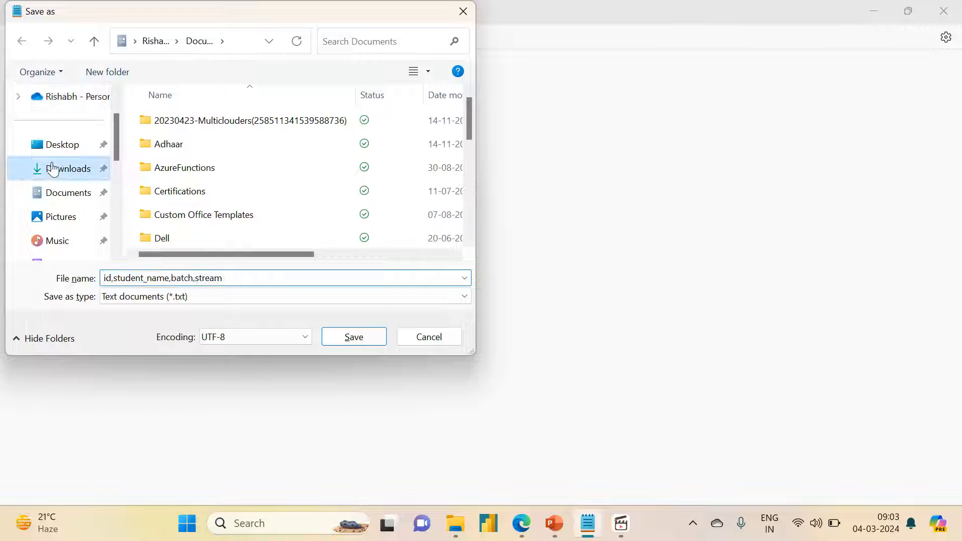
{"action": "left_click", "coordinate": [238, 279]}
{"action": "key", "text": "ctrl+a"}
{"action": "key", "text": "BackSpace"}
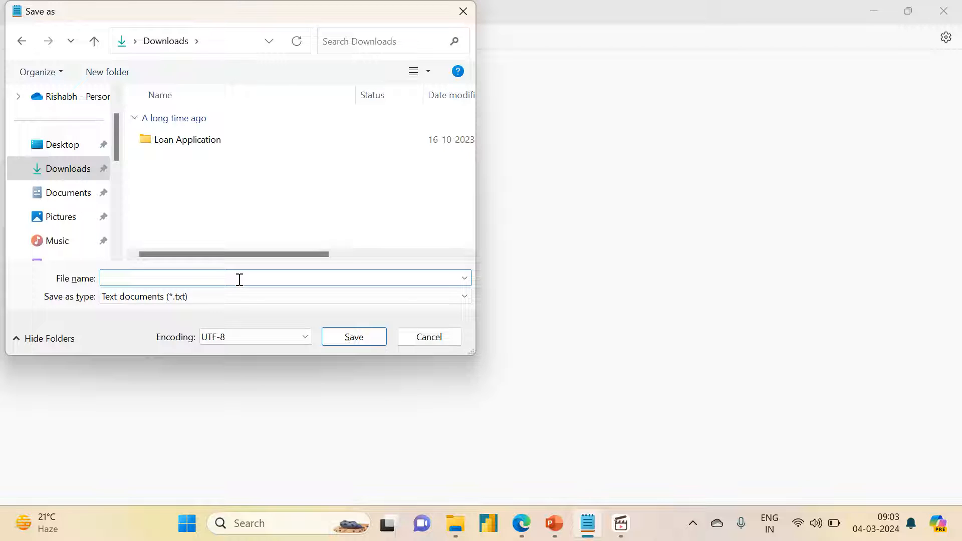
{"action": "type", "text": "students"}
{"action": "left_click", "coordinate": [238, 296]}
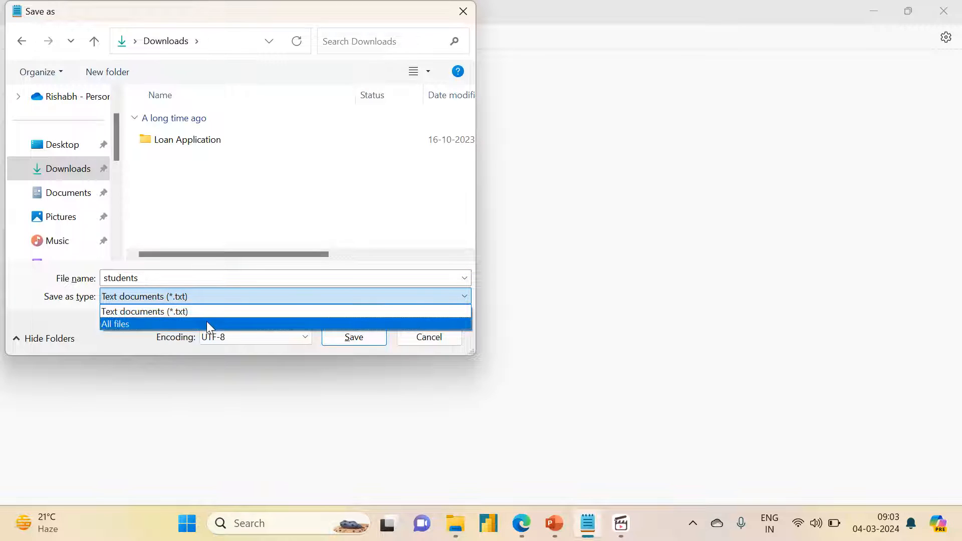
{"action": "left_click", "coordinate": [199, 325]}
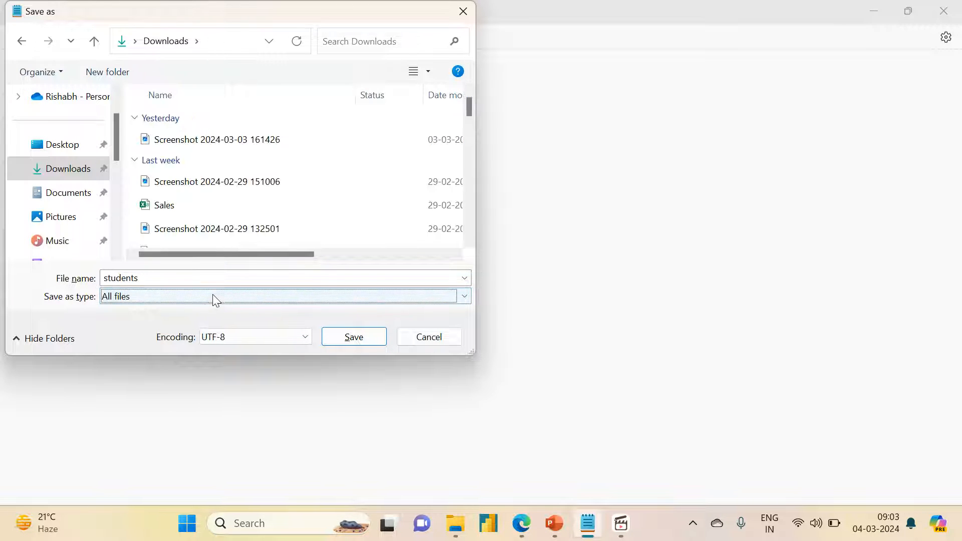
{"action": "double_click", "coordinate": [159, 276]}
{"action": "left_click", "coordinate": [159, 276]}
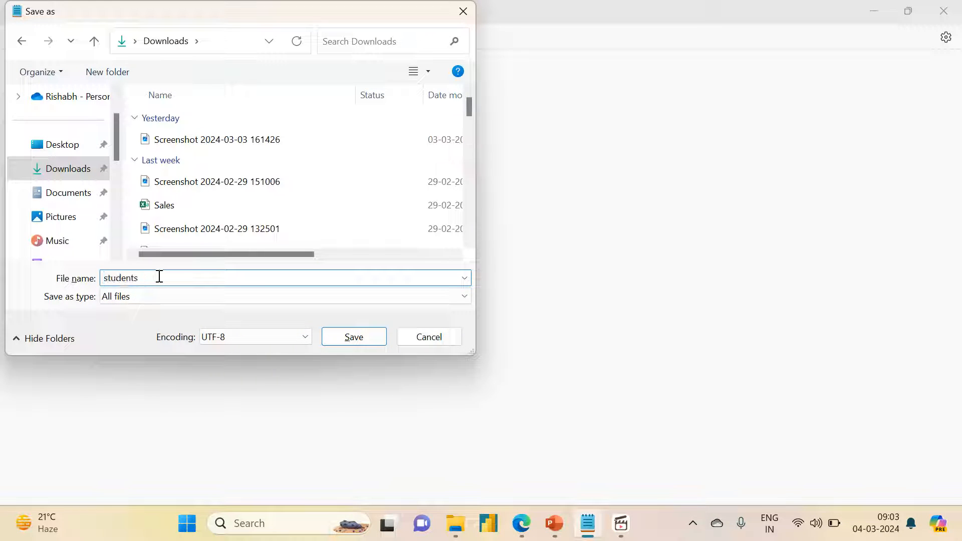
{"action": "type", "text": ".csv"}
{"action": "key", "text": "Return"}
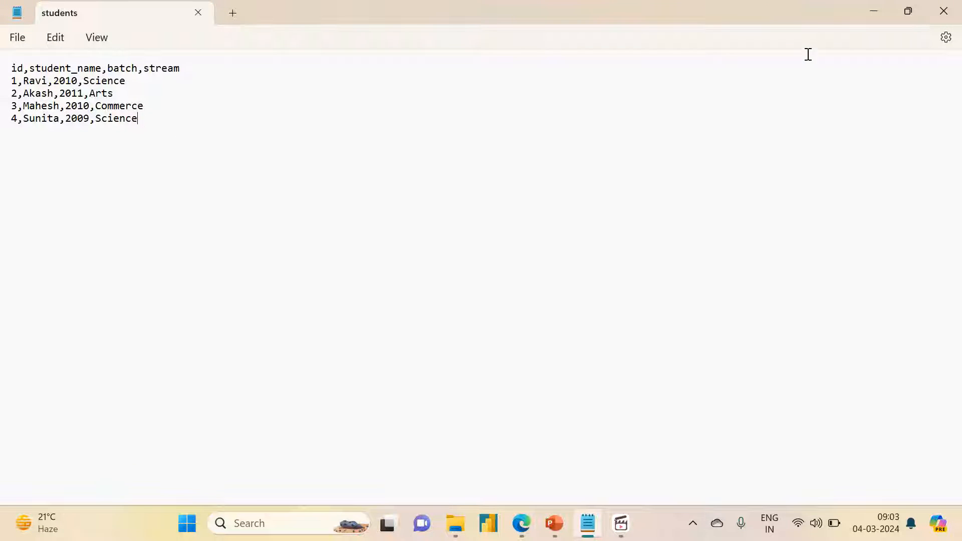
Step: Switch to the Azure portal and open the variable_input folder in the source container of storage account adfdemoadlsgen2acc
{"action": "left_click", "coordinate": [870, 10]}
{"action": "left_click", "coordinate": [196, 7]}
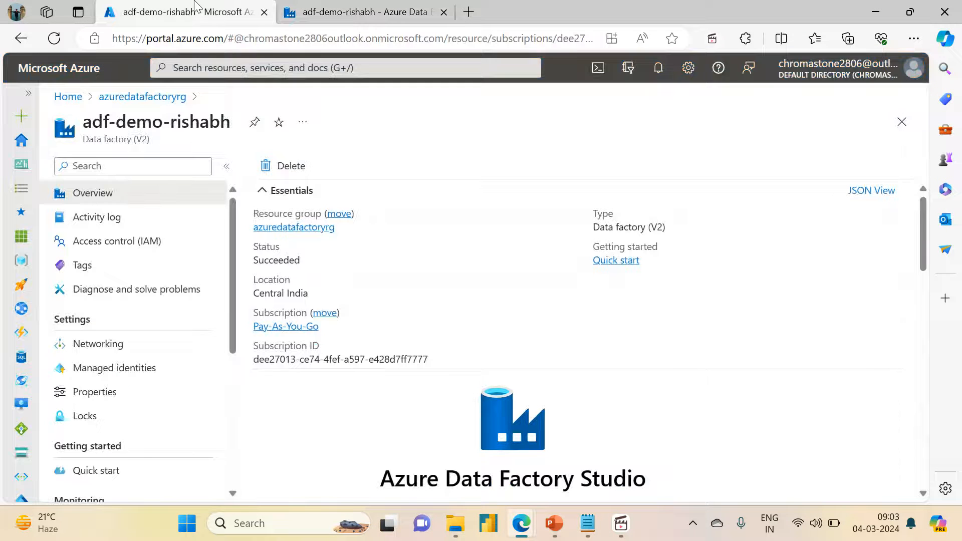
{"action": "left_click", "coordinate": [279, 227]}
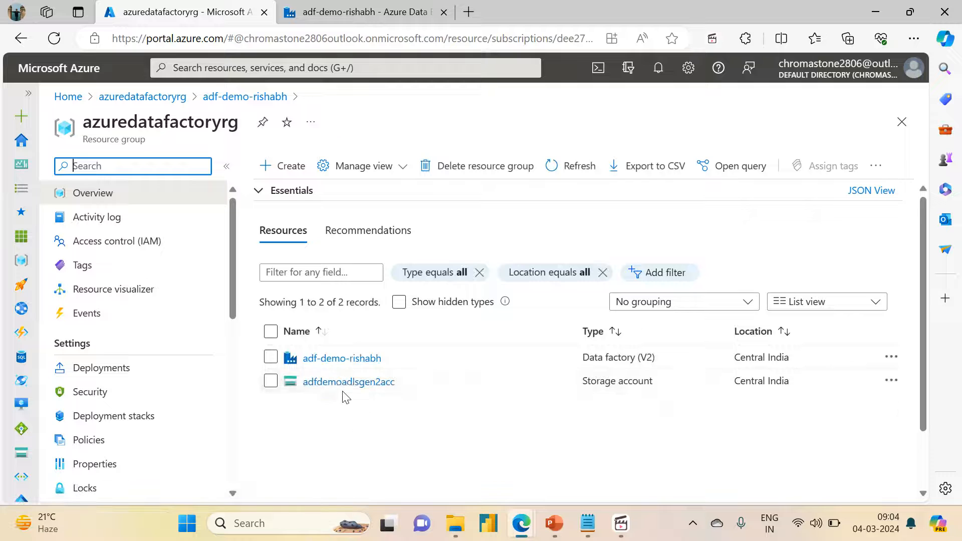
{"action": "left_click", "coordinate": [342, 383]}
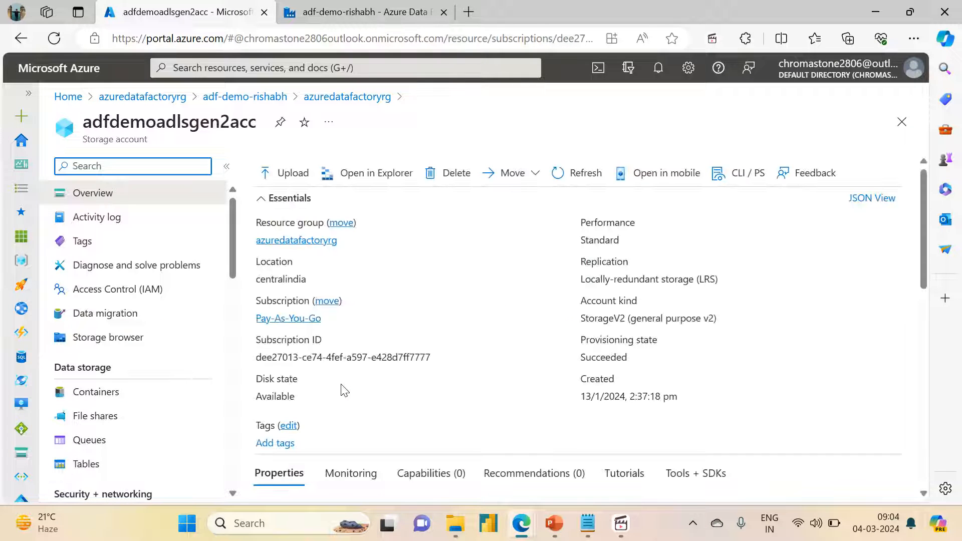
{"action": "left_click", "coordinate": [160, 426]}
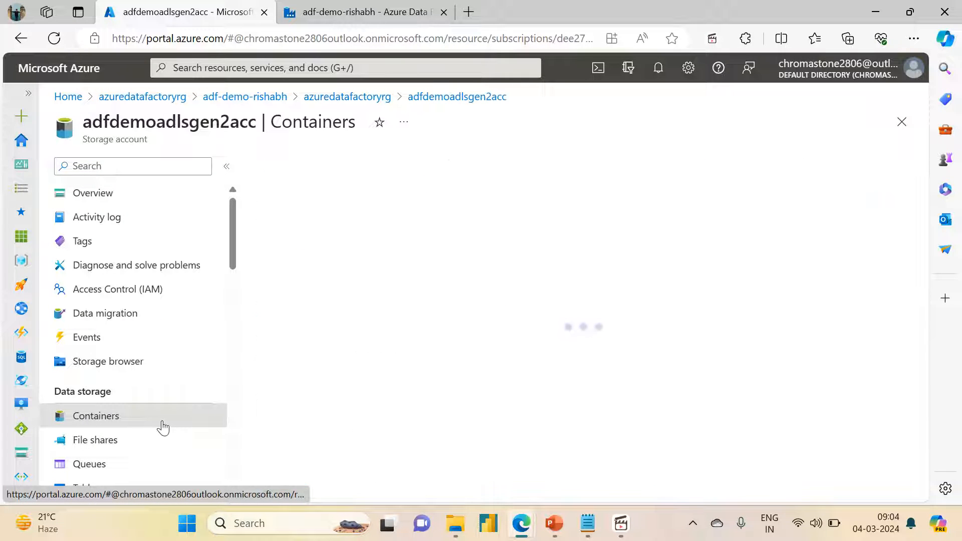
{"action": "left_click", "coordinate": [294, 337]}
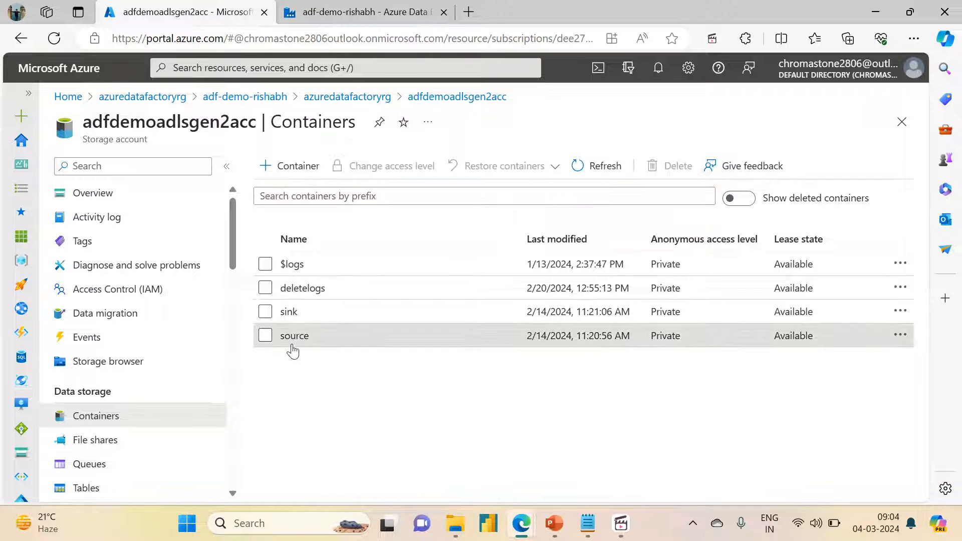
{"action": "left_click", "coordinate": [323, 301]}
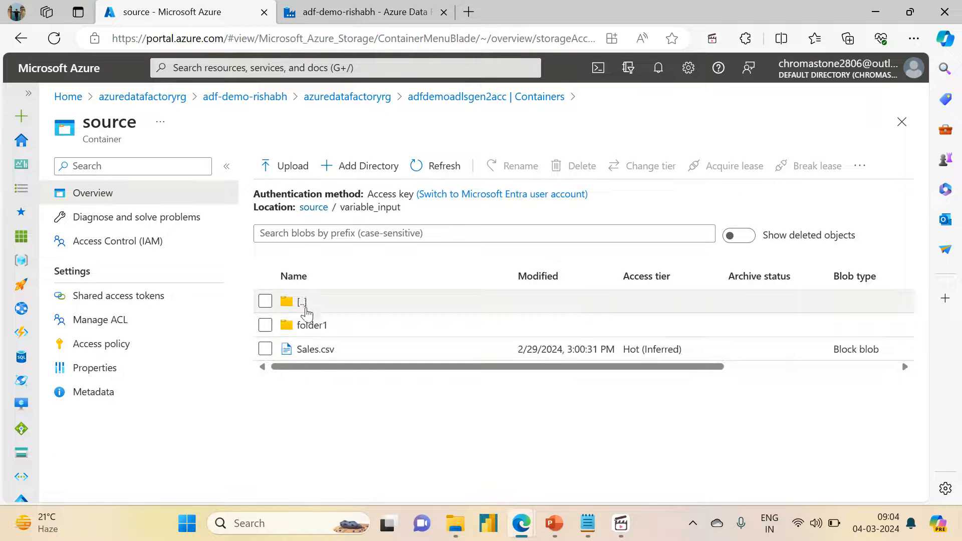
Step: Delete folder1 and Sales.csv from the variable_input folder
{"action": "left_click", "coordinate": [265, 324]}
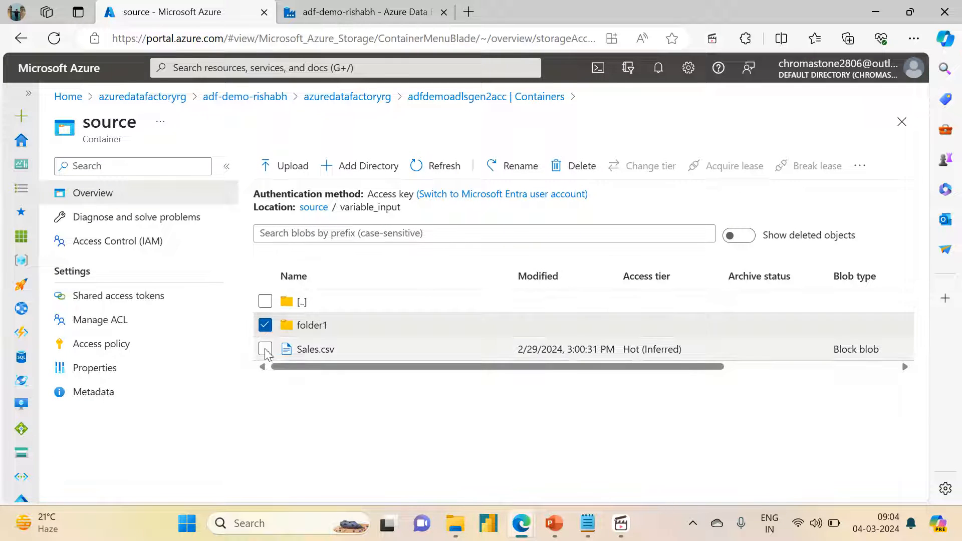
{"action": "left_click", "coordinate": [265, 349]}
{"action": "left_click", "coordinate": [573, 166]}
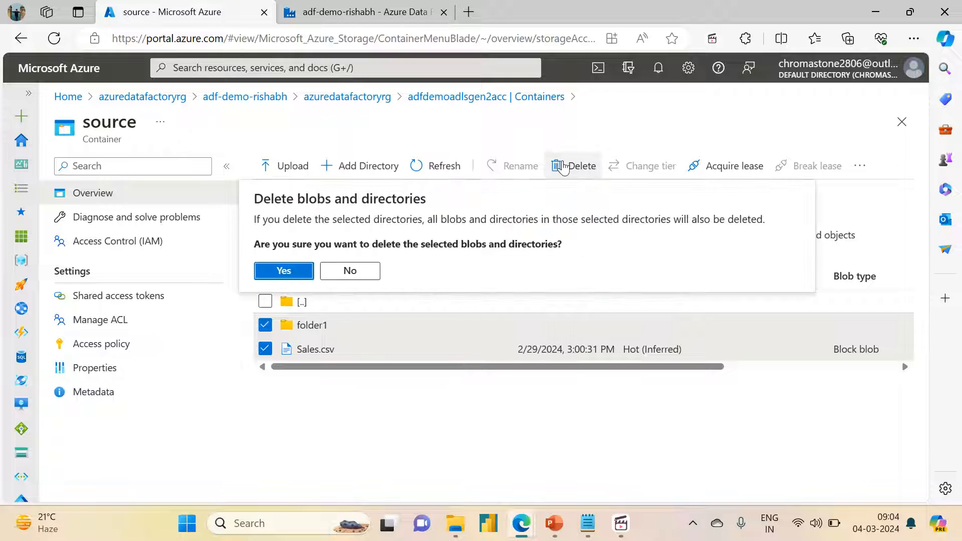
{"action": "left_click", "coordinate": [279, 272]}
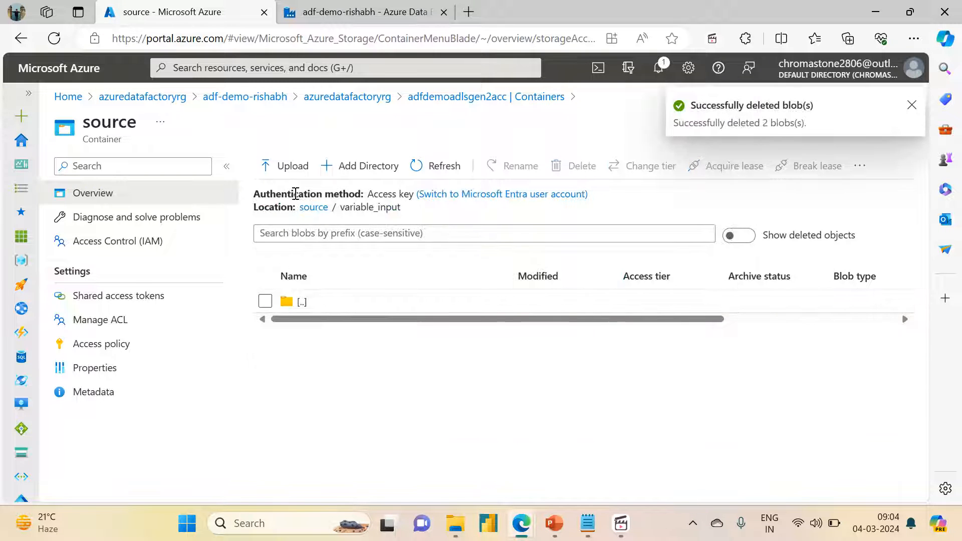
Step: Upload students.csv from the Downloads folder into the variable_input folder of the source container
{"action": "left_click", "coordinate": [278, 178]}
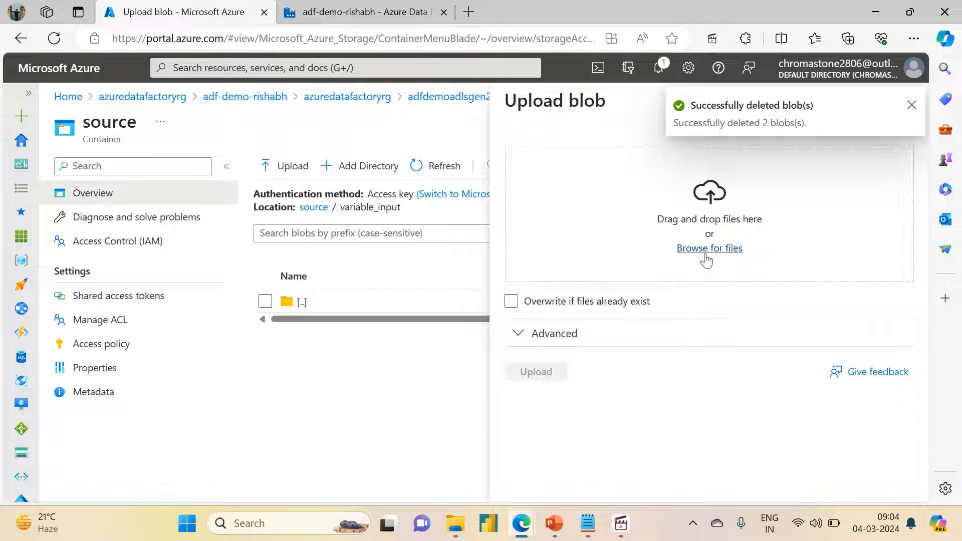
{"action": "left_click", "coordinate": [709, 248]}
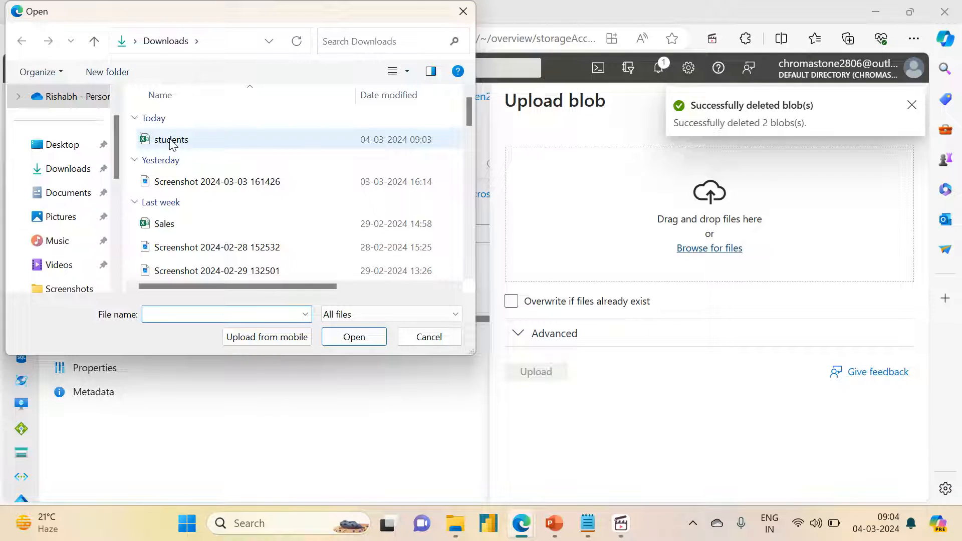
{"action": "left_click", "coordinate": [171, 140]}
{"action": "left_click", "coordinate": [353, 338]}
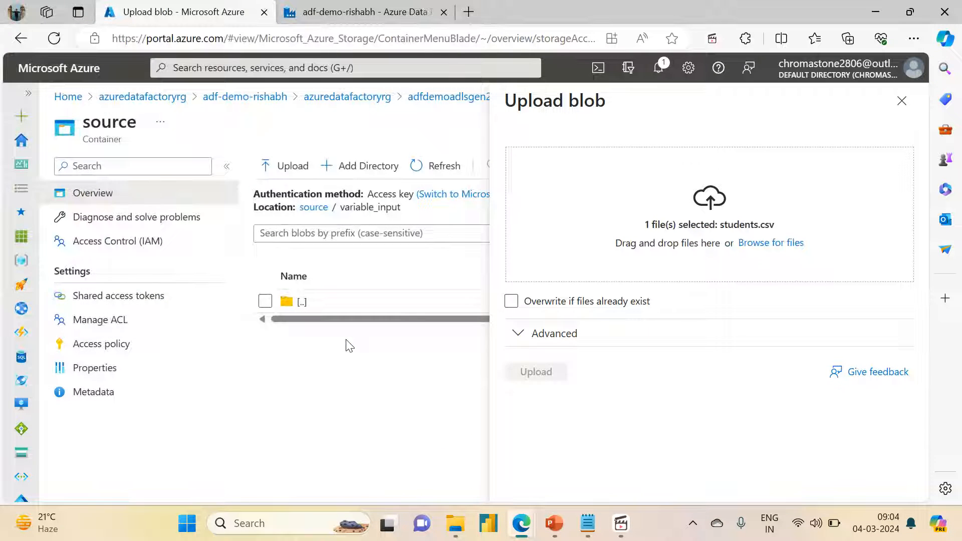
{"action": "left_click", "coordinate": [535, 376]}
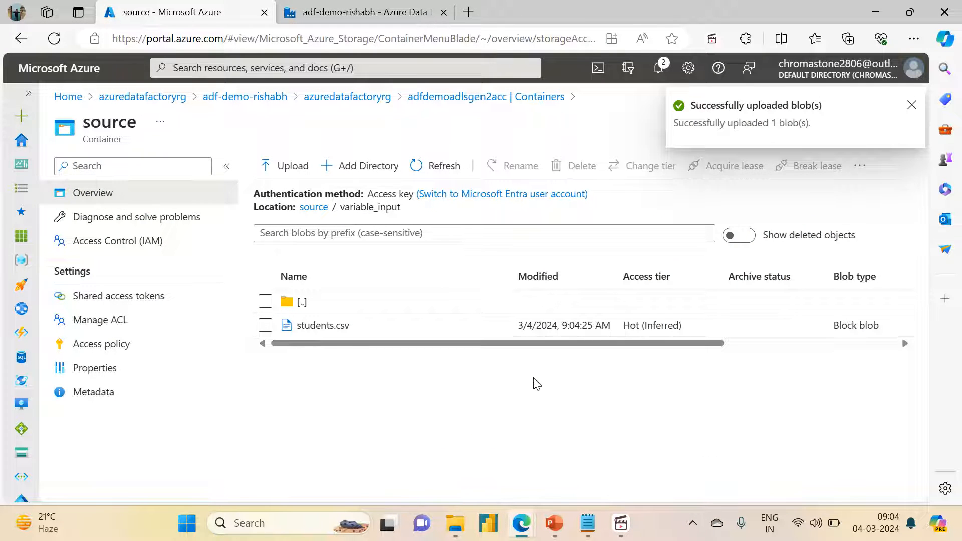
Step: Switch to Azure Data Factory Studio and create a new pipeline in the factory's authoring area
{"action": "left_click", "coordinate": [326, 18]}
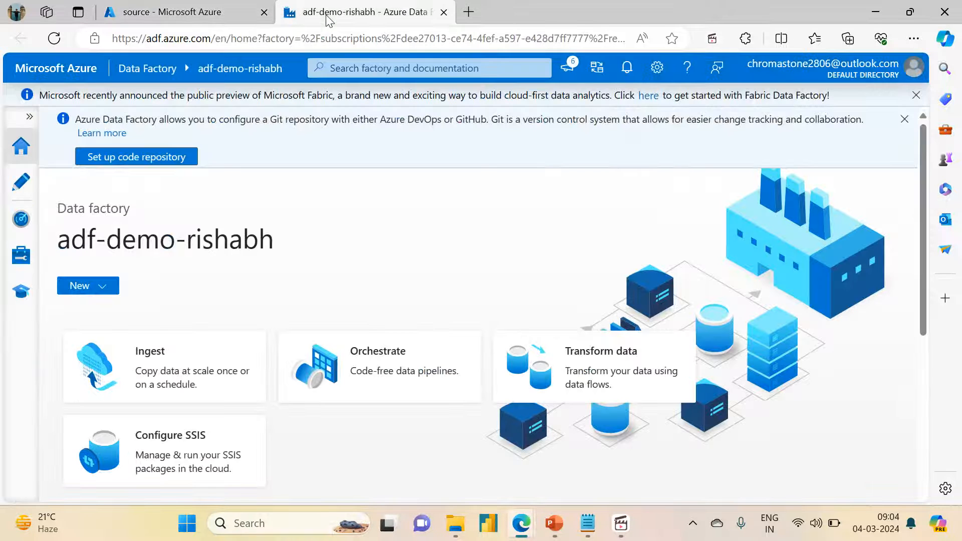
{"action": "left_click", "coordinate": [21, 181]}
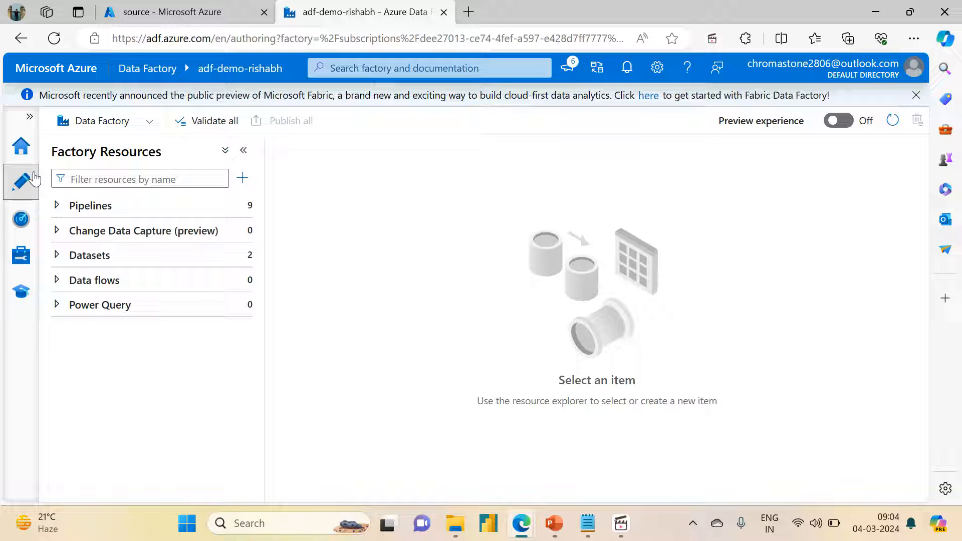
{"action": "left_click", "coordinate": [59, 210]}
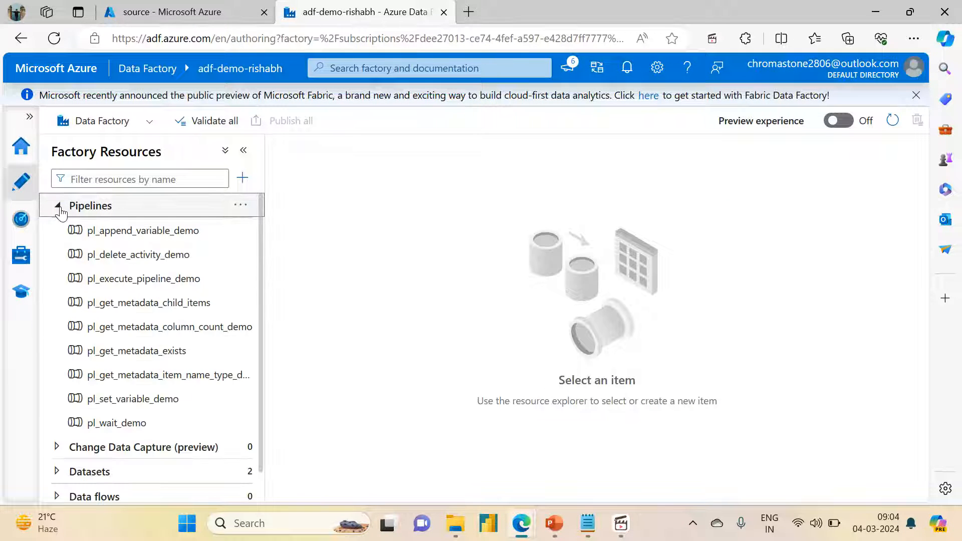
{"action": "left_click", "coordinate": [247, 212]}
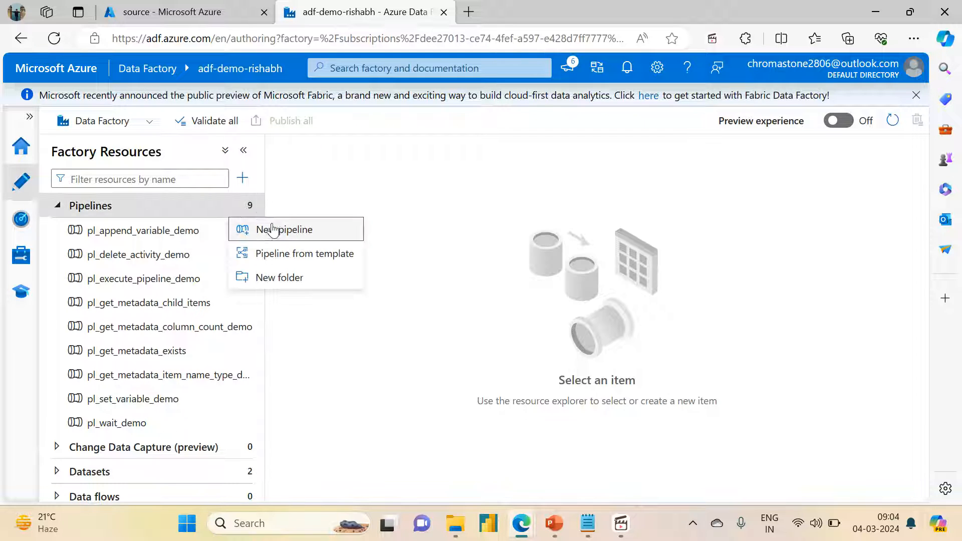
{"action": "left_click", "coordinate": [276, 229]}
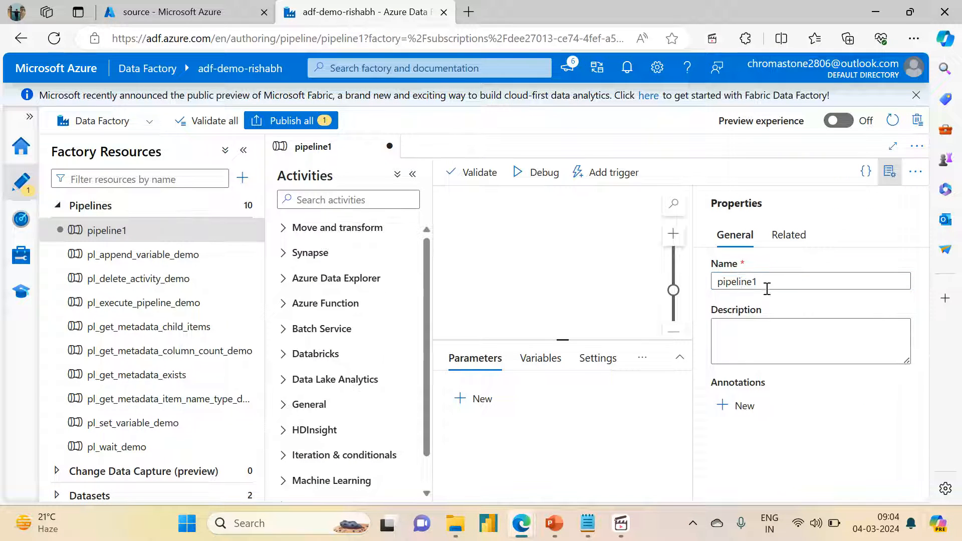
Step: Name the new pipeline pl_get_metadata_file_size and close its properties
{"action": "double_click", "coordinate": [731, 283]}
{"action": "type", "text": "p"}
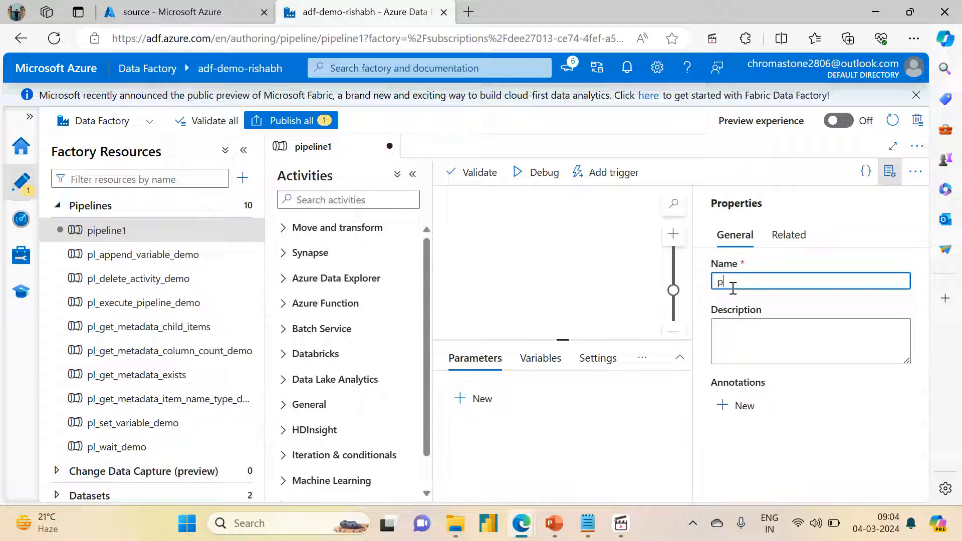
{"action": "type", "text": "l_get_metad"}
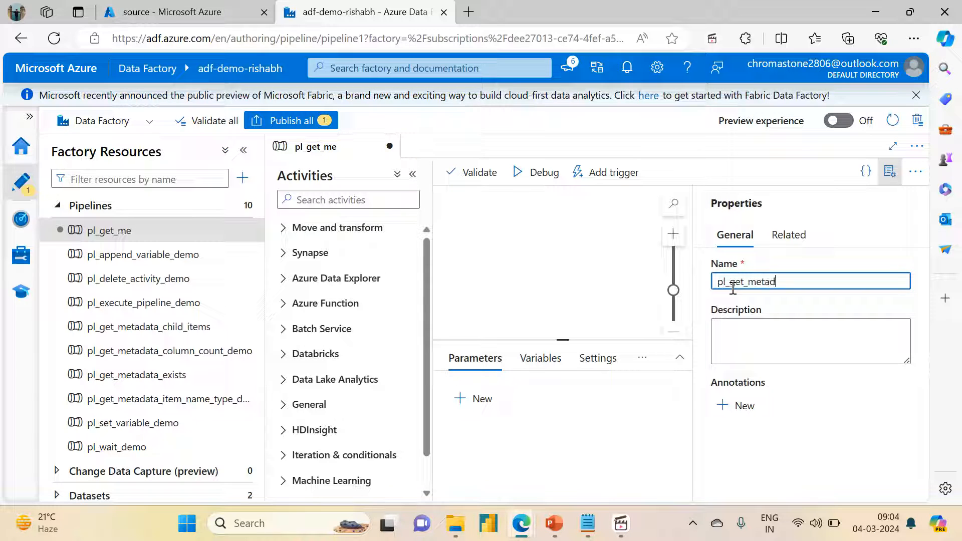
{"action": "type", "text": "ata_"}
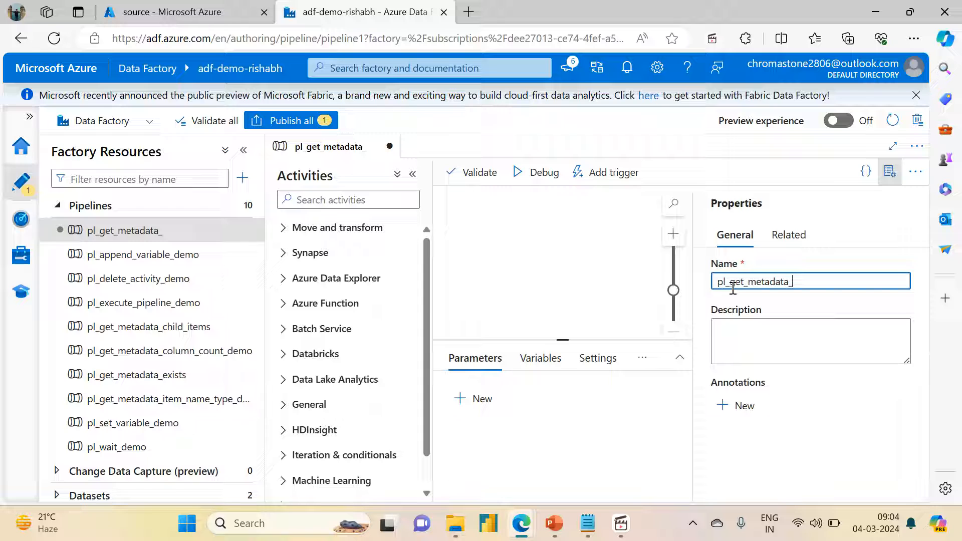
{"action": "type", "text": "s"}
{"action": "key", "text": "Left"}
{"action": "key", "text": "Left"}
{"action": "type", "text": "file_"}
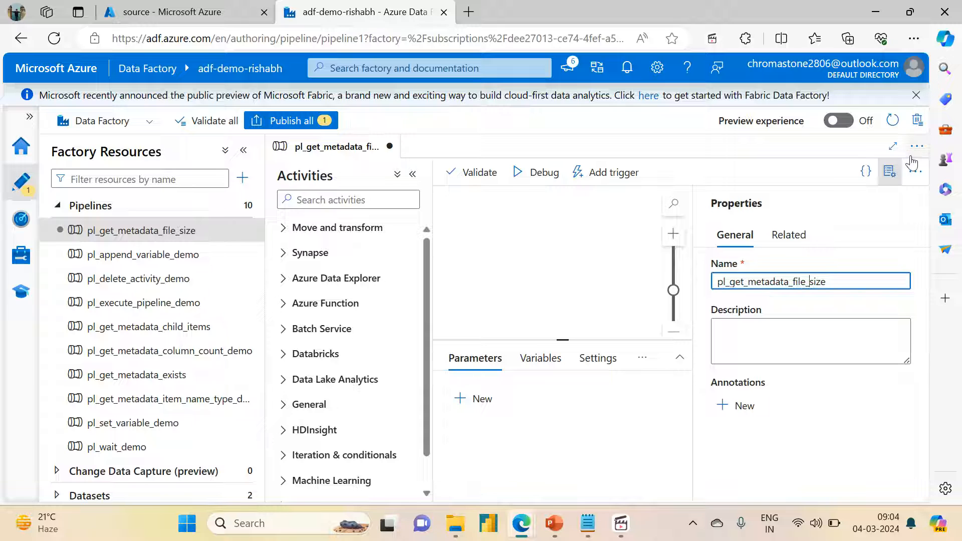
{"action": "left_click", "coordinate": [889, 171]}
Step: Find the Get Metadata activity and add it to the pipeline canvas
{"action": "left_click", "coordinate": [325, 200]}
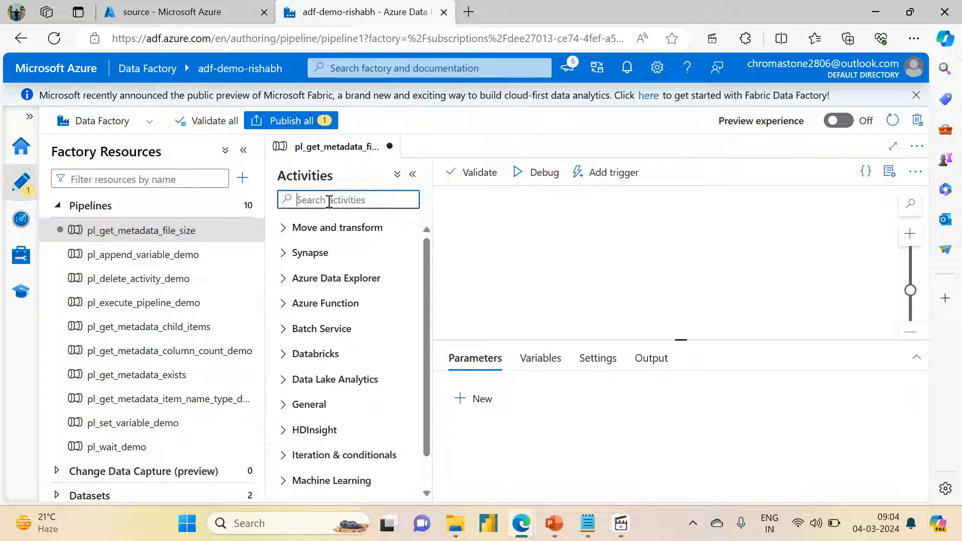
{"action": "type", "text": "Get"}
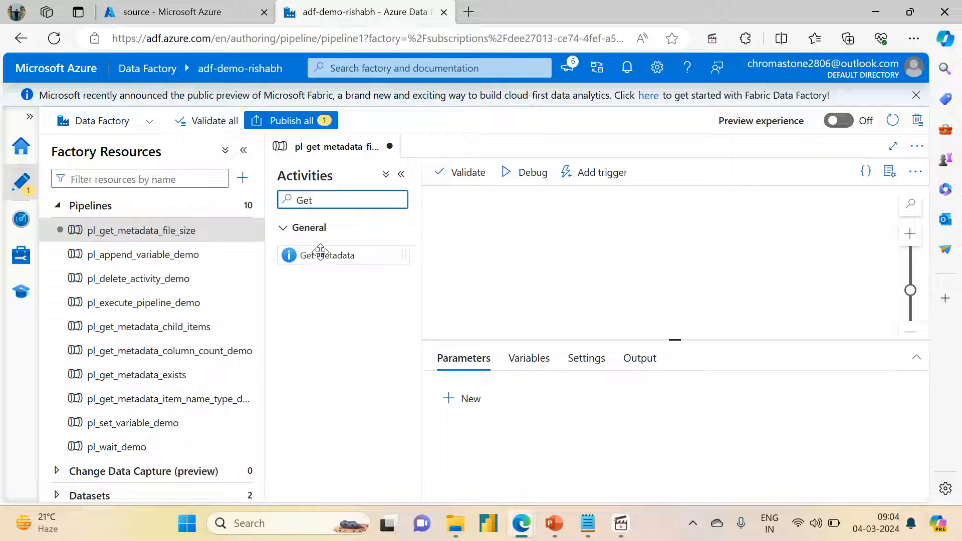
{"action": "left_click_drag", "start_coordinate": [317, 254], "coordinate": [581, 268]}
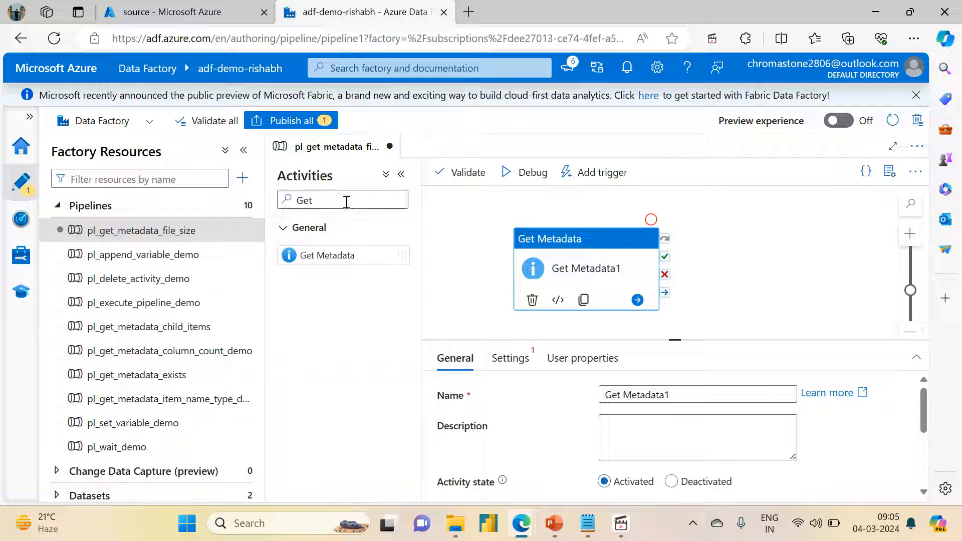
Step: Add a Set variable activity beside Get Metadata and connect it to that activity's success output
{"action": "left_click_drag", "start_coordinate": [343, 200], "coordinate": [285, 215]}
{"action": "type", "text": "Set"}
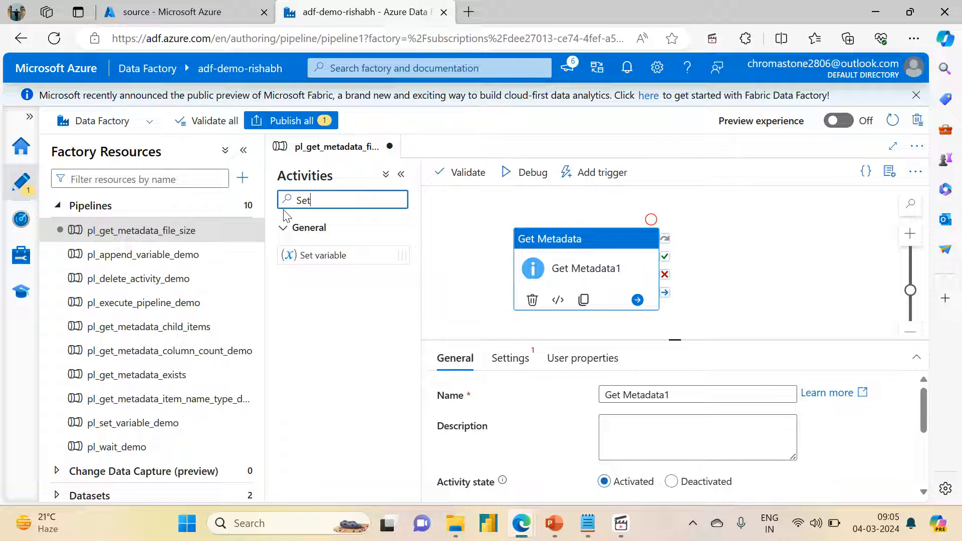
{"action": "left_click_drag", "start_coordinate": [307, 250], "coordinate": [751, 252]}
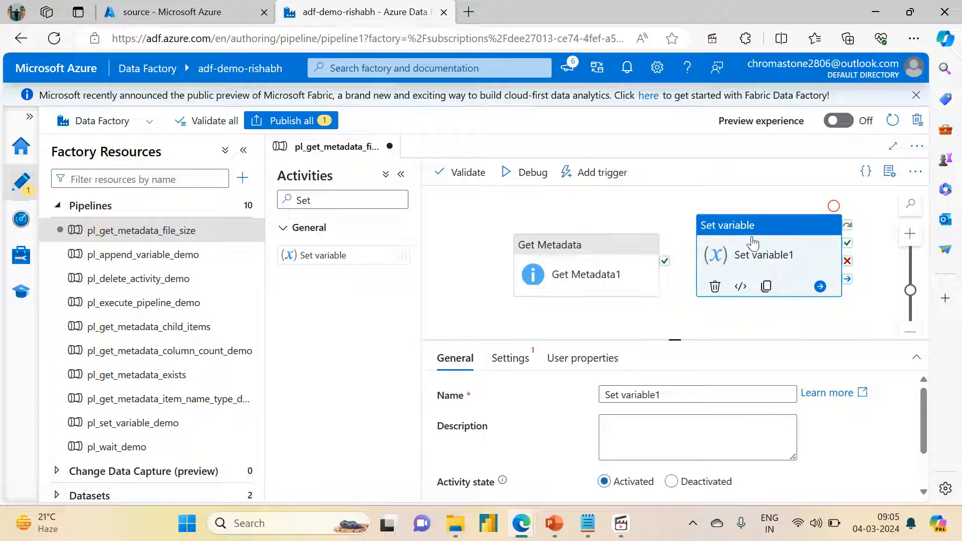
{"action": "left_click_drag", "start_coordinate": [753, 242], "coordinate": [783, 259]}
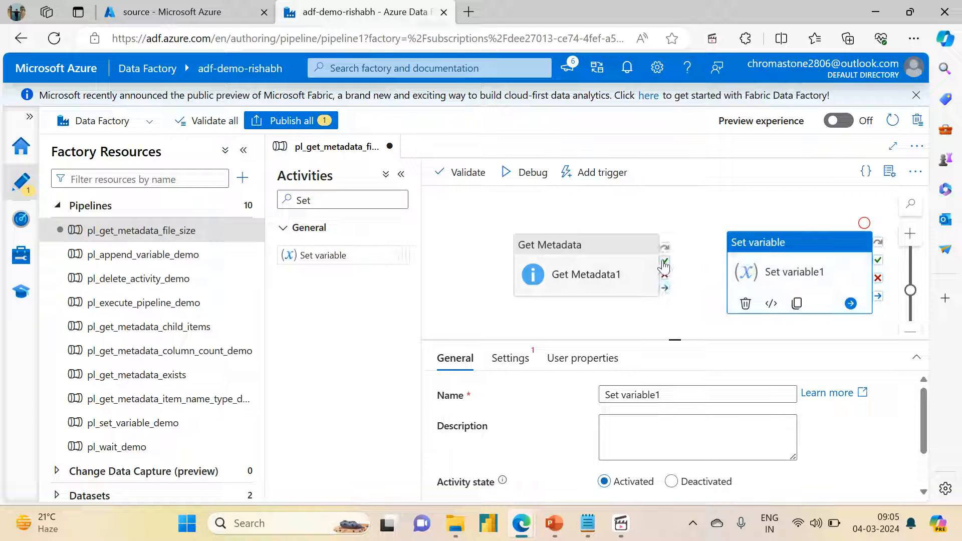
{"action": "left_click", "coordinate": [532, 333]}
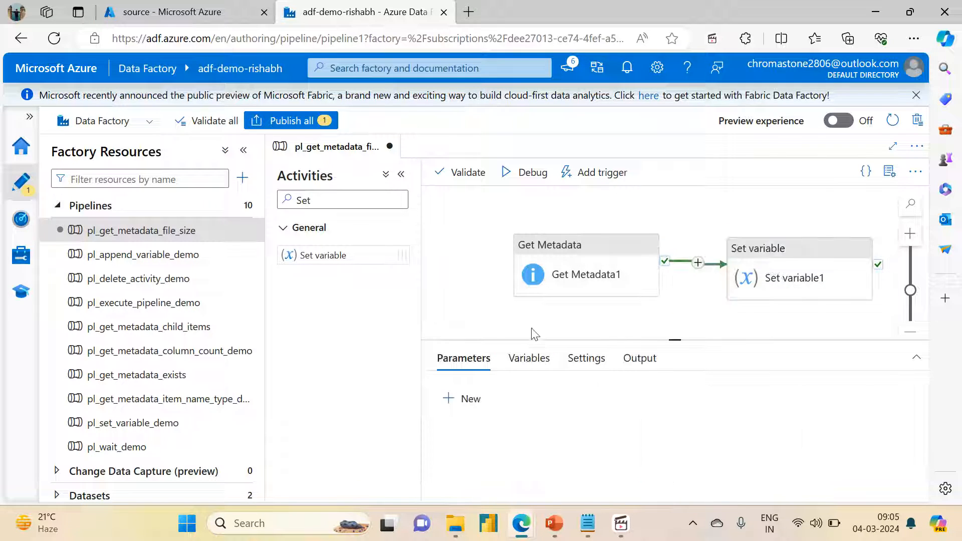
Step: Rename the Get Metadata activity as Get Student File Size
{"action": "left_click", "coordinate": [549, 272]}
{"action": "left_click", "coordinate": [673, 394]}
{"action": "key", "text": "BackSpace"}
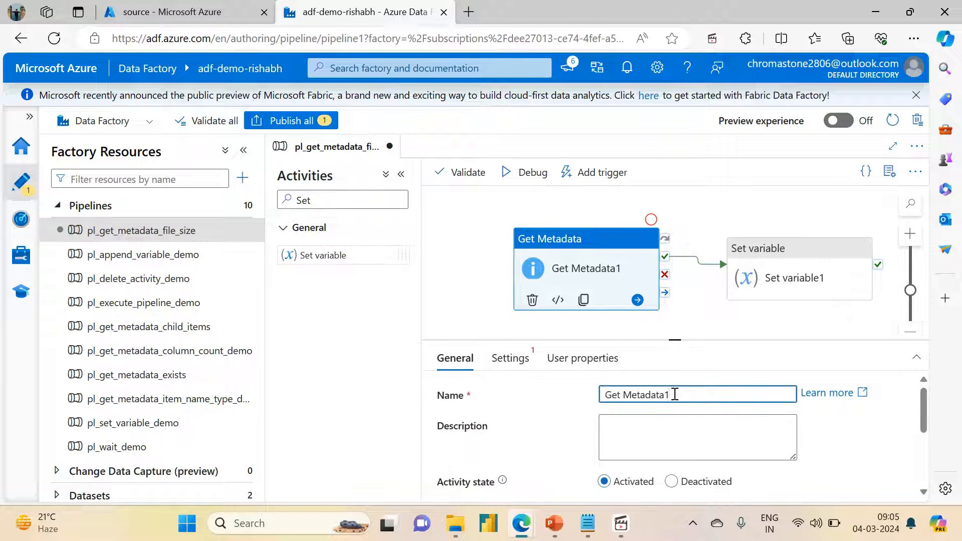
{"action": "key", "text": "BackSpace"}
{"action": "key", "text": "BackSpace"}
{"action": "key", "text": "BackSpace"}
{"action": "key", "text": "BackSpace"}
{"action": "key", "text": "BackSpace"}
{"action": "key", "text": "BackSpace"}
{"action": "key", "text": "BackSpace"}
{"action": "key", "text": "BackSpace"}
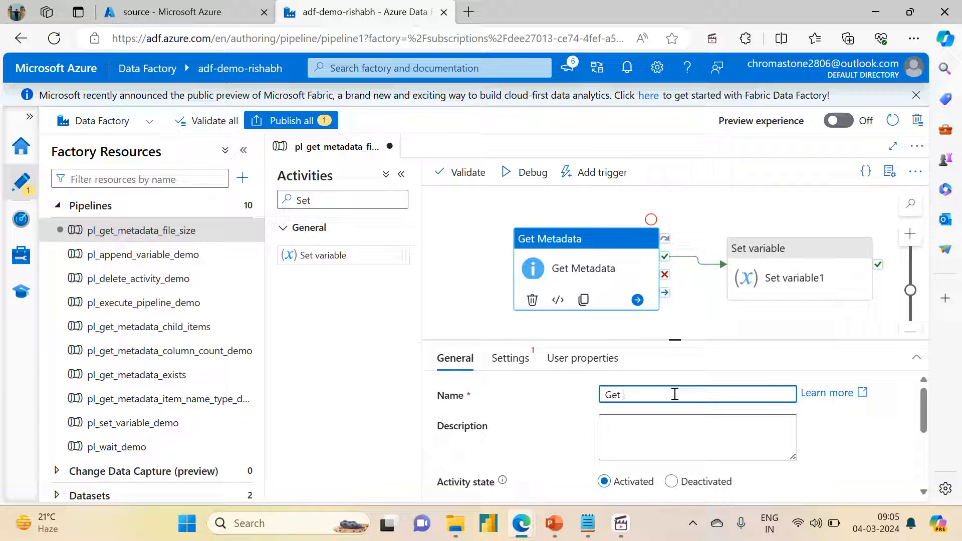
{"action": "type", "text": "Student"}
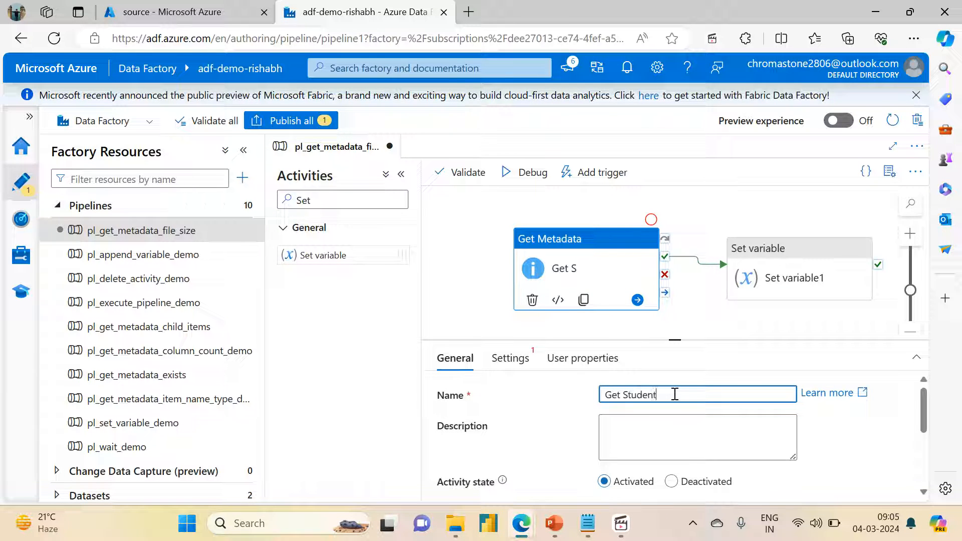
{"action": "type", "text": " File Size"}
Step: Rename the Set variable activity as Set file size variable
{"action": "left_click", "coordinate": [781, 260]}
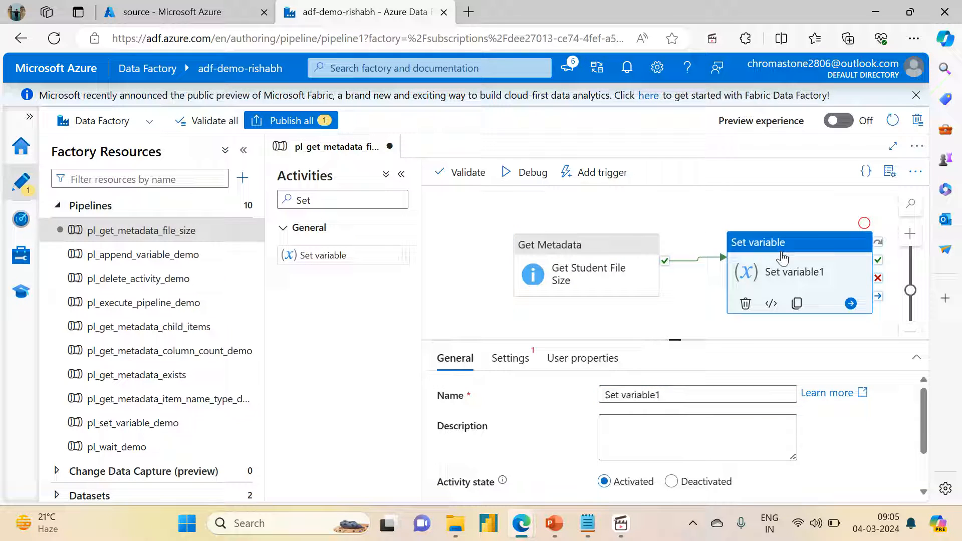
{"action": "left_click_drag", "start_coordinate": [676, 399], "coordinate": [620, 398]}
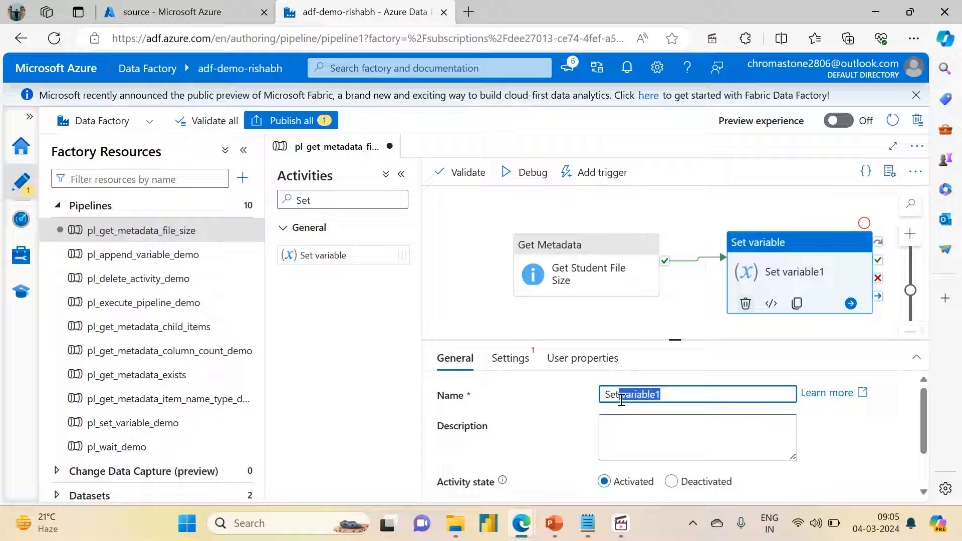
{"action": "key", "text": "BackSpace"}
{"action": "type", "text": "s"}
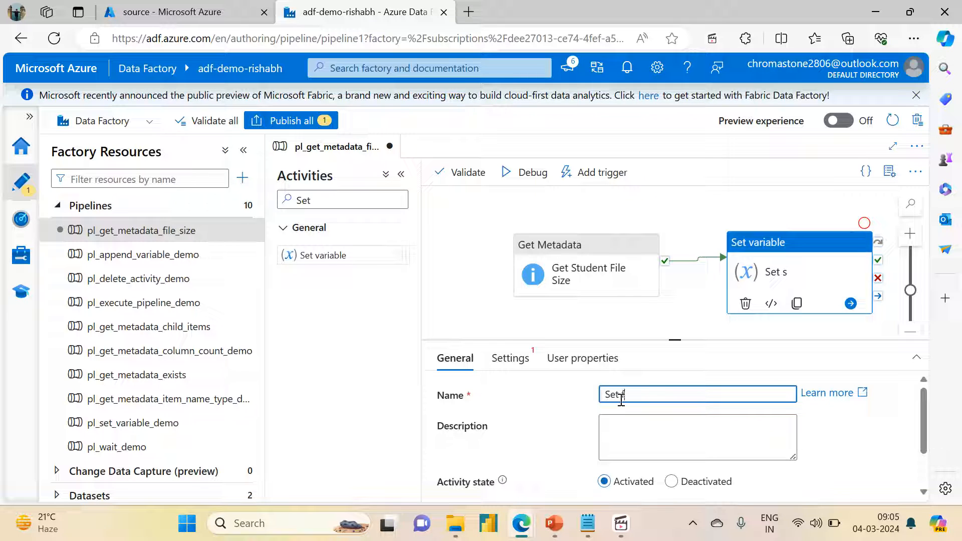
{"action": "type", "text": "ile size variable"}
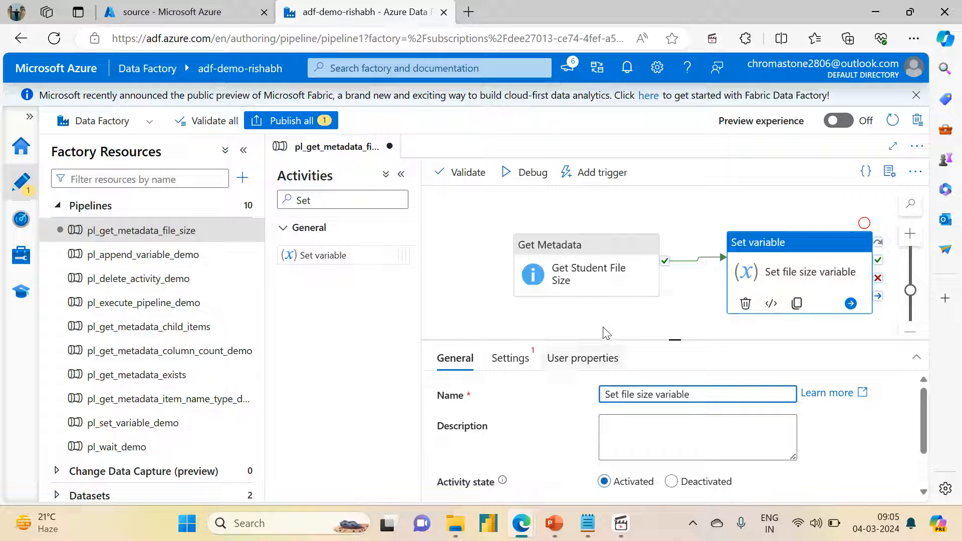
{"action": "left_click", "coordinate": [515, 337]}
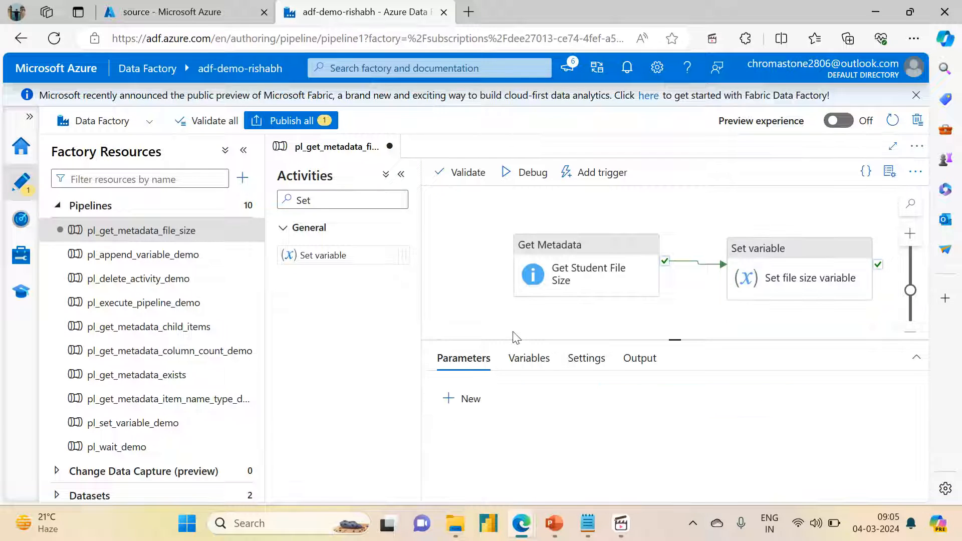
Step: Choose ds_adlsgen2_storage as the dataset in the settings of the Get Student File Size activity
{"action": "left_click", "coordinate": [401, 174]}
{"action": "left_click", "coordinate": [404, 249]}
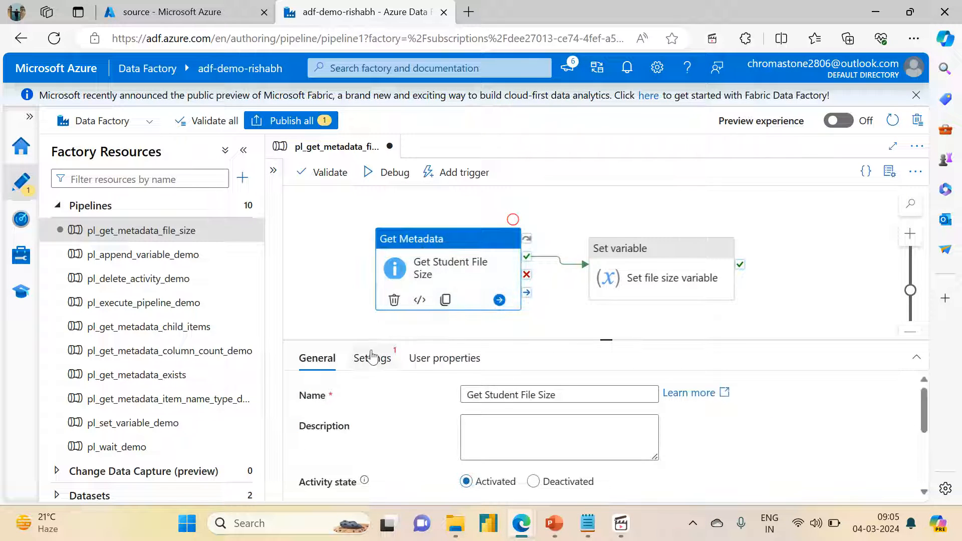
{"action": "left_click_drag", "start_coordinate": [607, 329], "coordinate": [531, 240]}
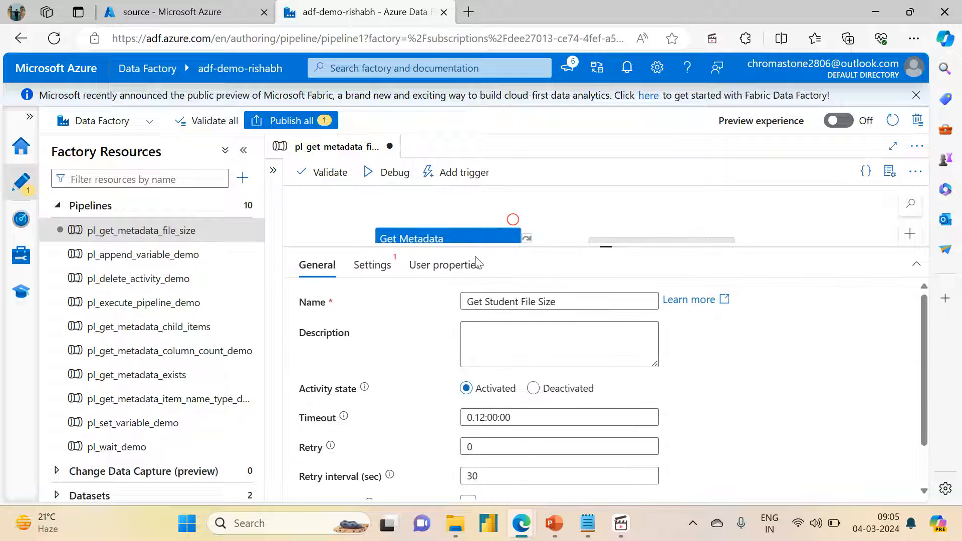
{"action": "left_click", "coordinate": [371, 265]}
{"action": "left_click", "coordinate": [511, 305]}
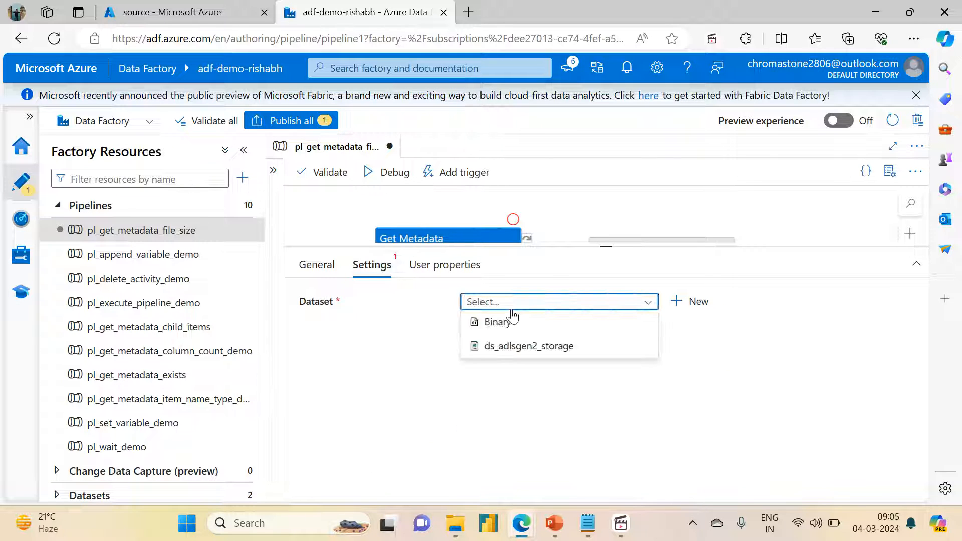
{"action": "left_click", "coordinate": [513, 345]}
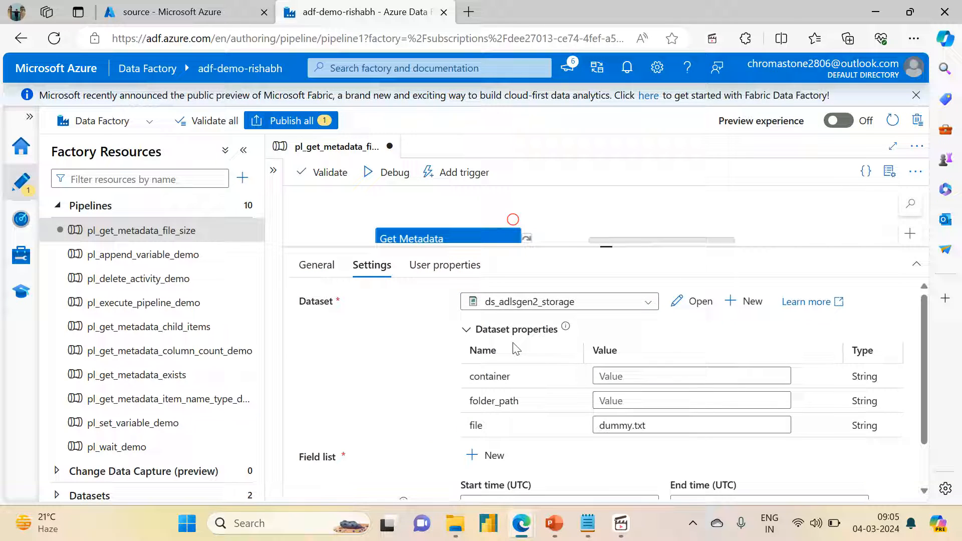
Step: Set the dataset's container to source and its folder_path to variable_input, checking the folder name in the storage container
{"action": "left_click", "coordinate": [625, 378]}
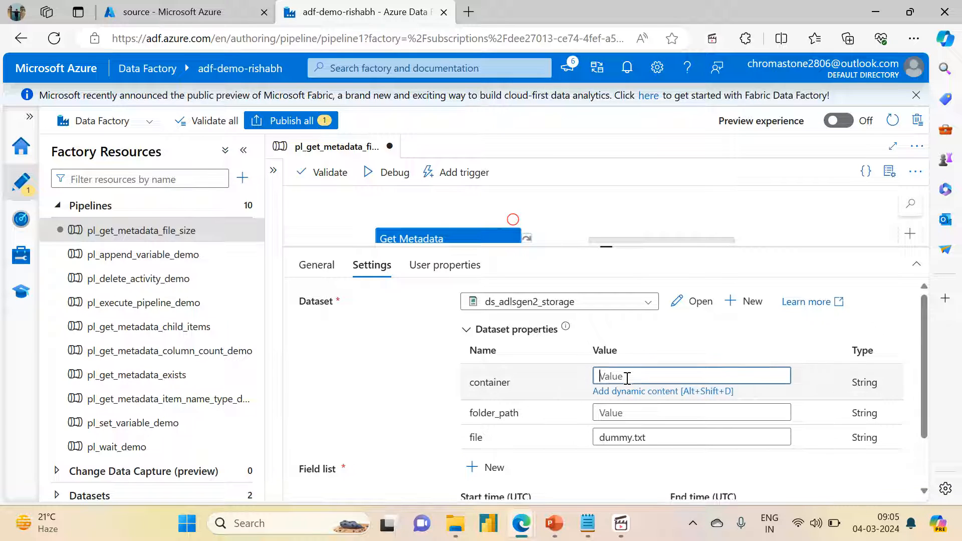
{"action": "type", "text": "source"}
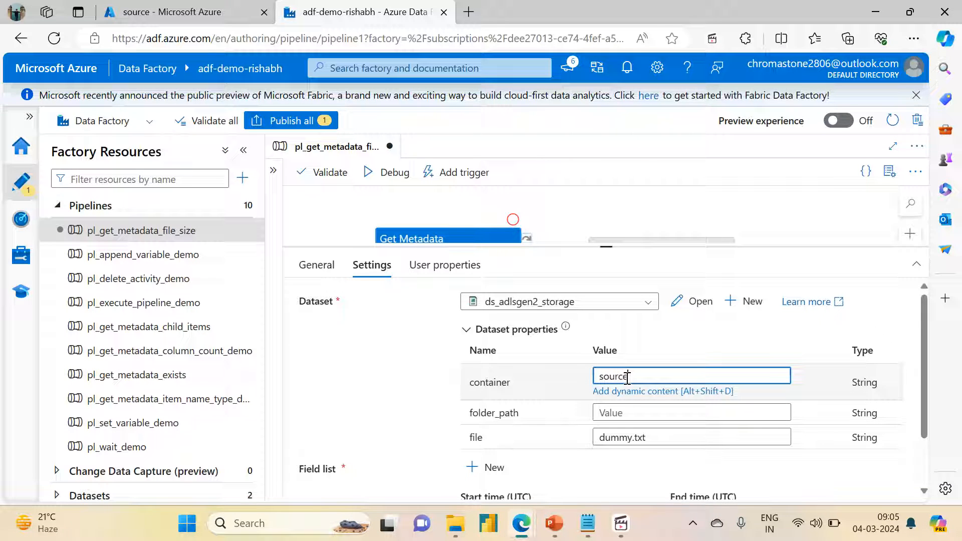
{"action": "left_click", "coordinate": [618, 412]}
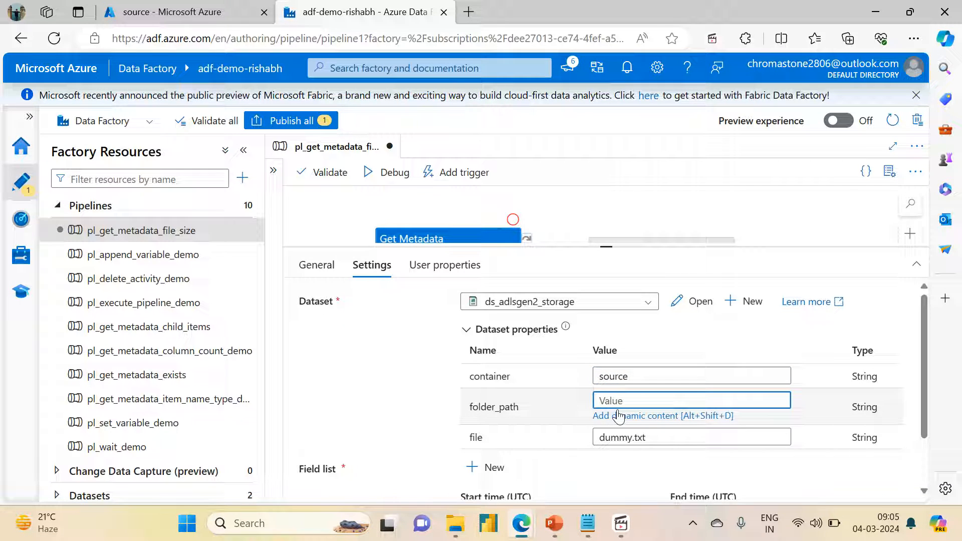
{"action": "left_click", "coordinate": [107, 7]}
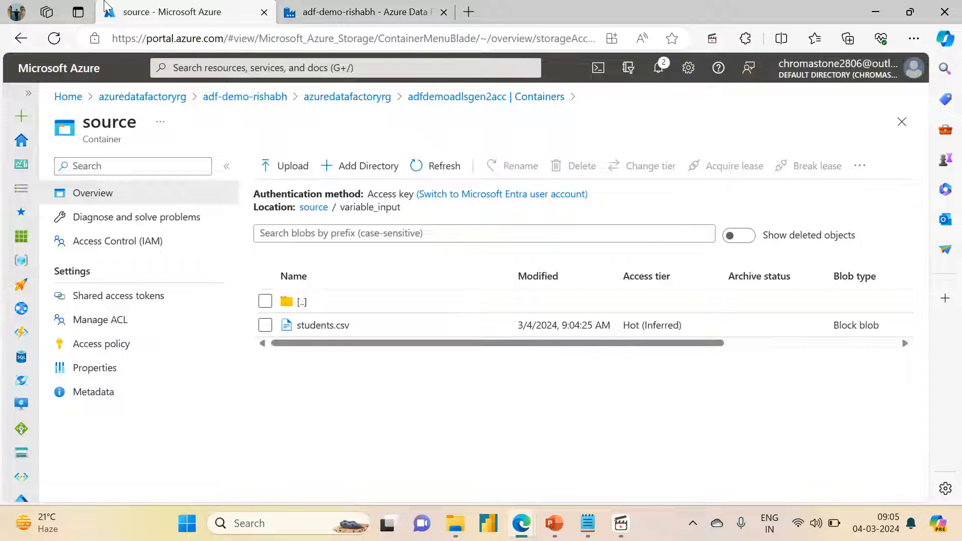
{"action": "left_click", "coordinate": [353, 8]}
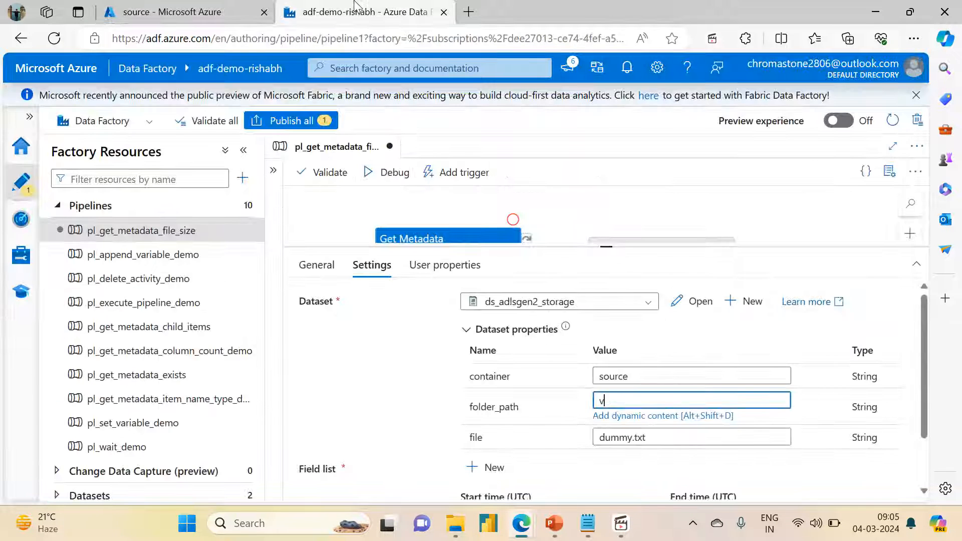
{"action": "type", "text": "variable_input"}
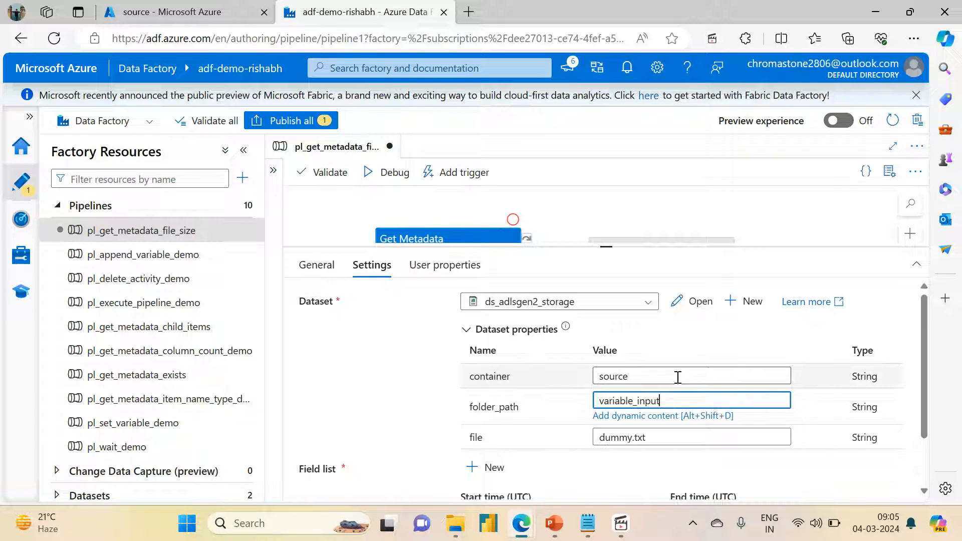
Step: Set the dataset's file property to students.csv and check the name against the file in the storage container
{"action": "left_click", "coordinate": [654, 436]}
{"action": "key", "text": "ctrl+a"}
{"action": "type", "text": "st"}
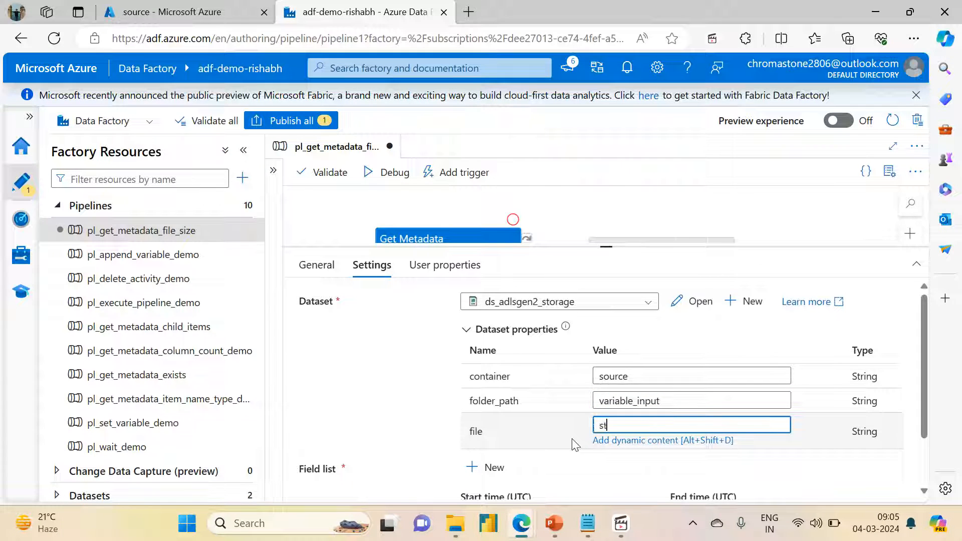
{"action": "type", "text": "udents.csv"}
{"action": "left_click", "coordinate": [115, 7]}
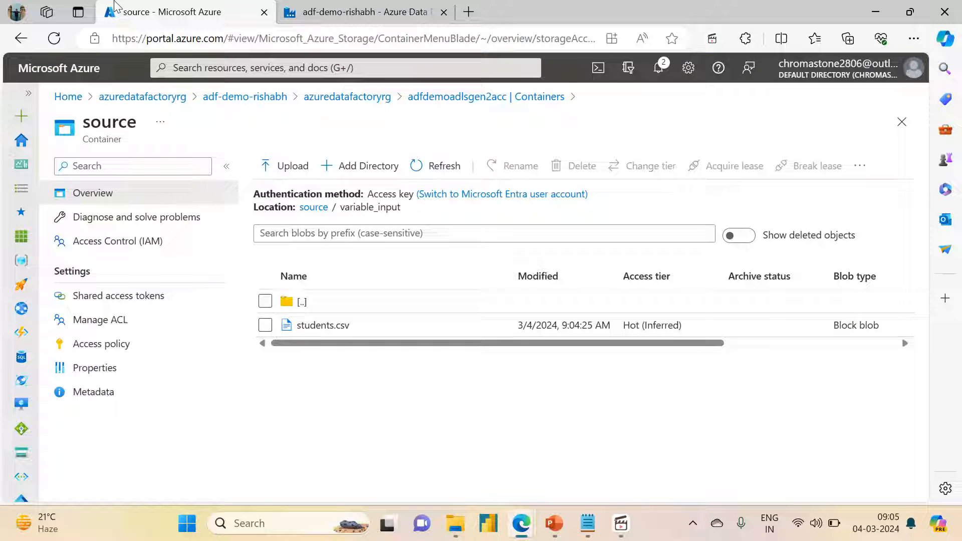
{"action": "left_click", "coordinate": [350, 11]}
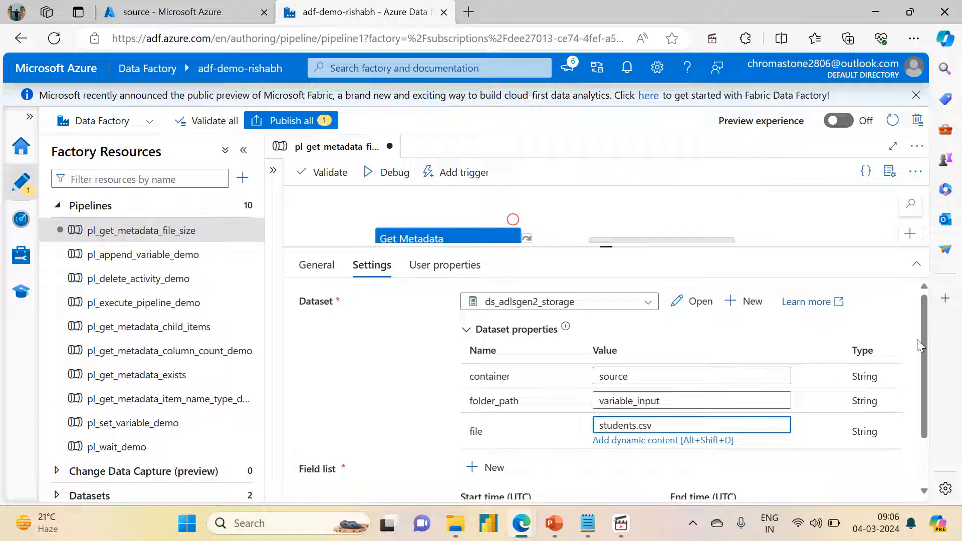
Step: Add a Size argument to the field list of the Get Student File Size activity
{"action": "left_click_drag", "start_coordinate": [919, 345], "coordinate": [940, 412]}
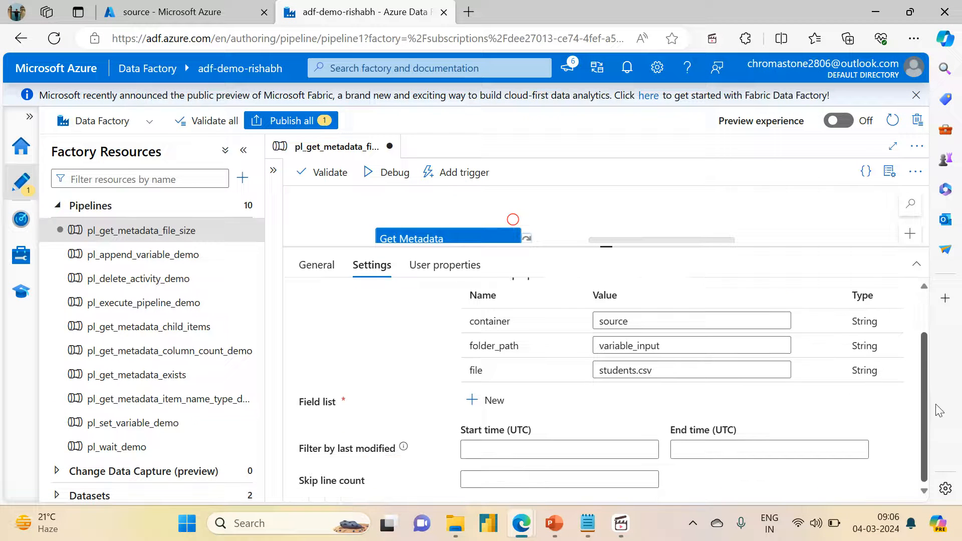
{"action": "left_click", "coordinate": [478, 403]}
{"action": "left_click", "coordinate": [531, 451]}
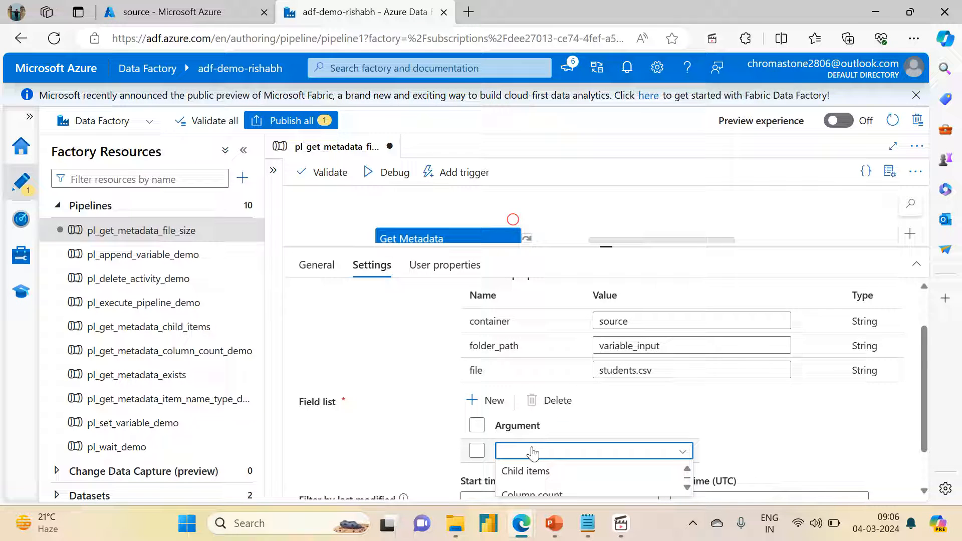
{"action": "key", "text": "Down"}
{"action": "key", "text": "Down"}
{"action": "key", "text": "Down"}
{"action": "key", "text": "Down"}
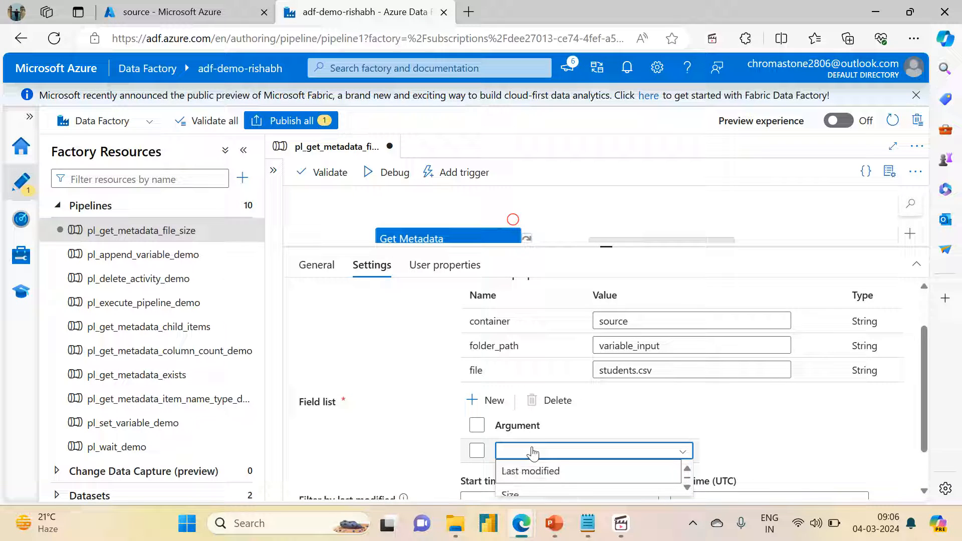
{"action": "key", "text": "Down"}
{"action": "key", "text": "Return"}
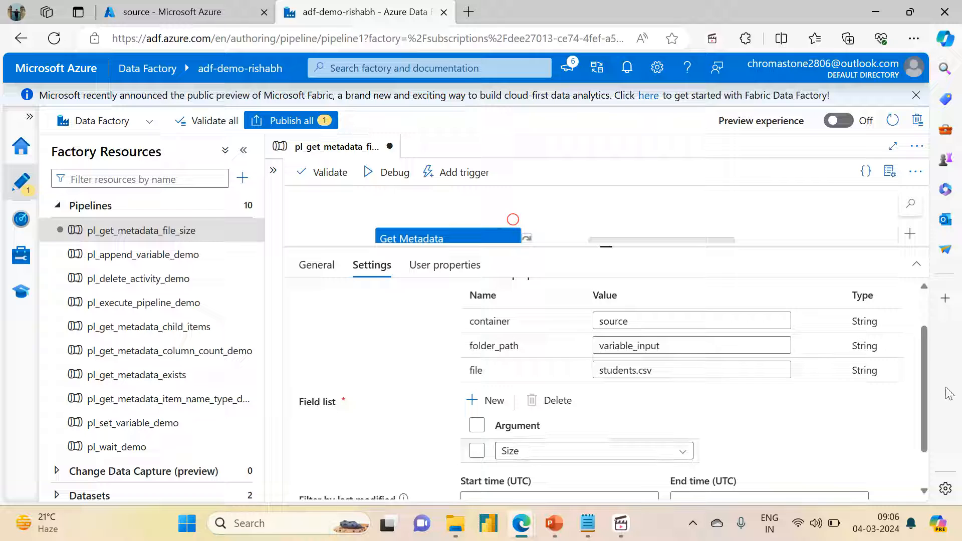
{"action": "scroll", "coordinate": [923, 387], "scroll_direction": "down", "scroll_amount": 1}
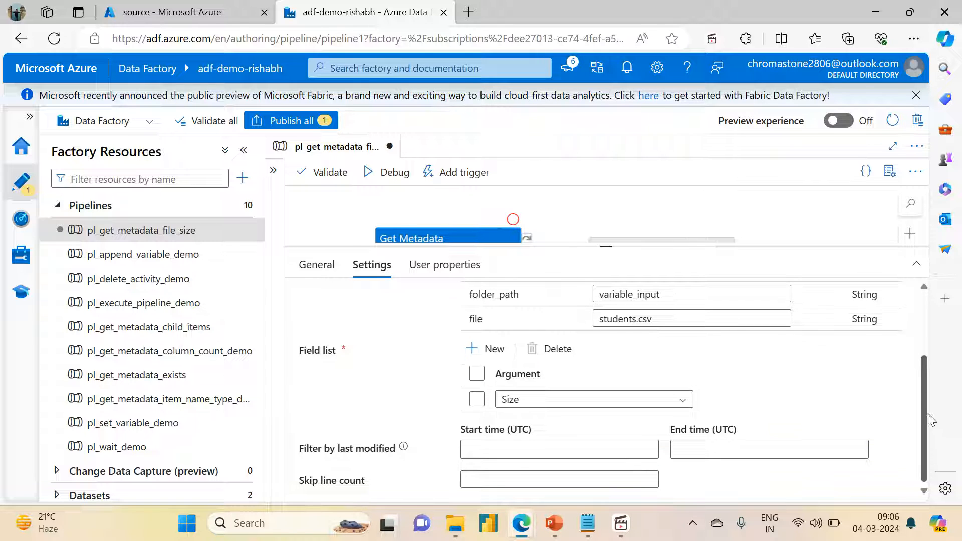
{"action": "scroll", "coordinate": [914, 295], "scroll_direction": "up", "scroll_amount": 2}
Step: Add a pipeline variable named file_size with the String type
{"action": "left_click_drag", "start_coordinate": [598, 197], "coordinate": [593, 161]}
{"action": "left_click_drag", "start_coordinate": [596, 246], "coordinate": [606, 344]}
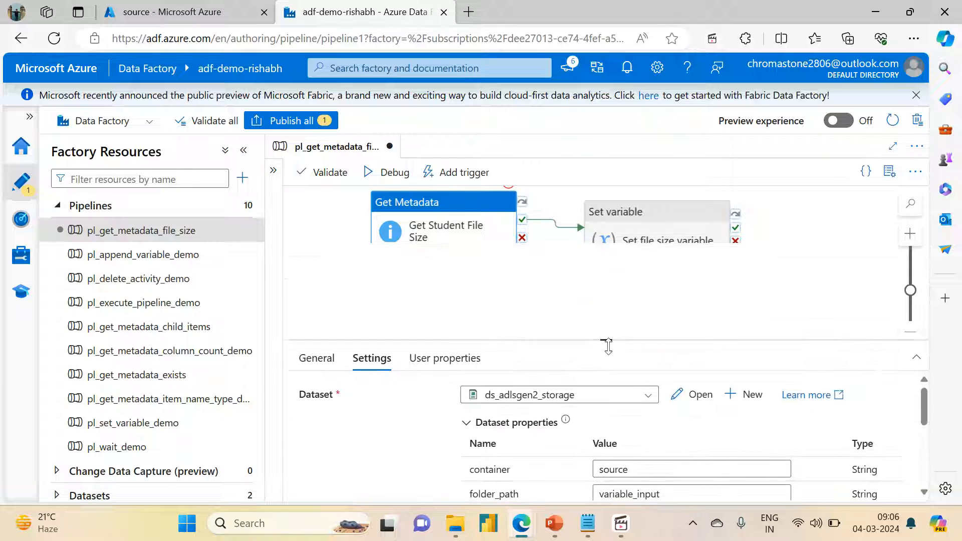
{"action": "left_click", "coordinate": [631, 220]}
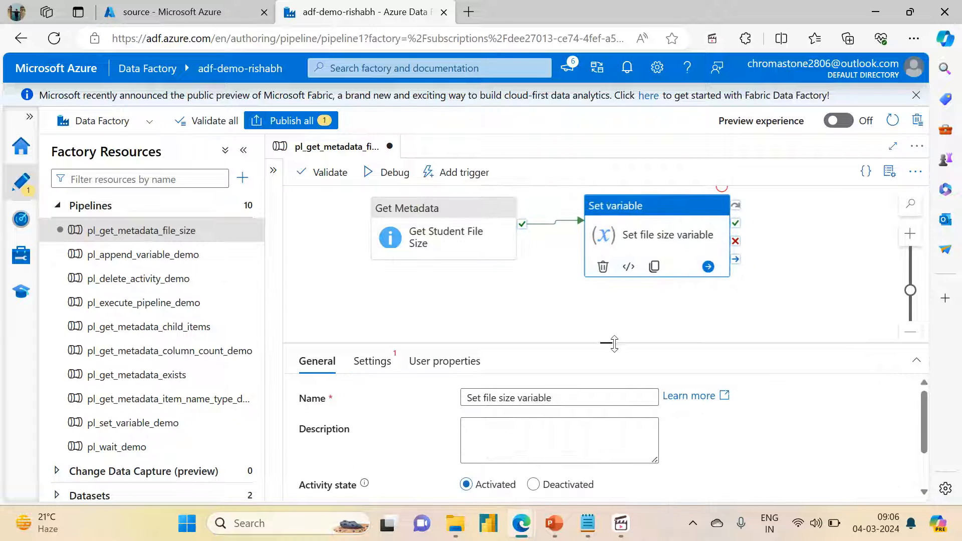
{"action": "left_click_drag", "start_coordinate": [607, 343], "coordinate": [599, 225]}
{"action": "left_click", "coordinate": [371, 242]}
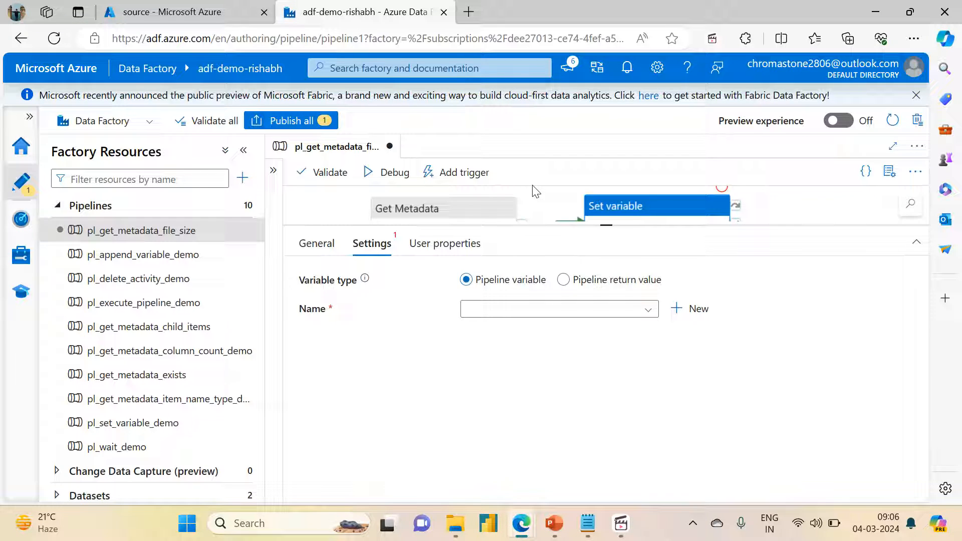
{"action": "left_click", "coordinate": [534, 195]}
{"action": "left_click", "coordinate": [390, 242]}
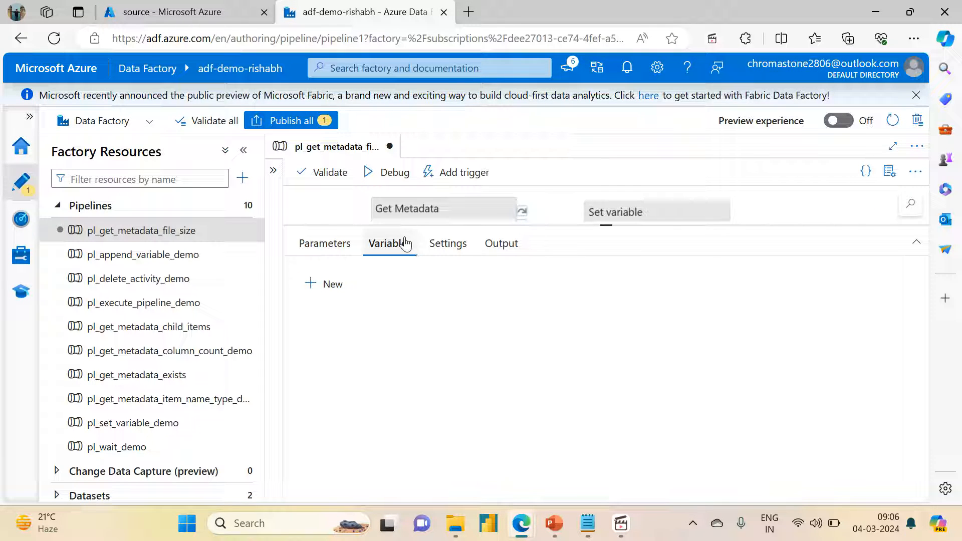
{"action": "left_click", "coordinate": [323, 284]}
{"action": "left_click", "coordinate": [389, 335]}
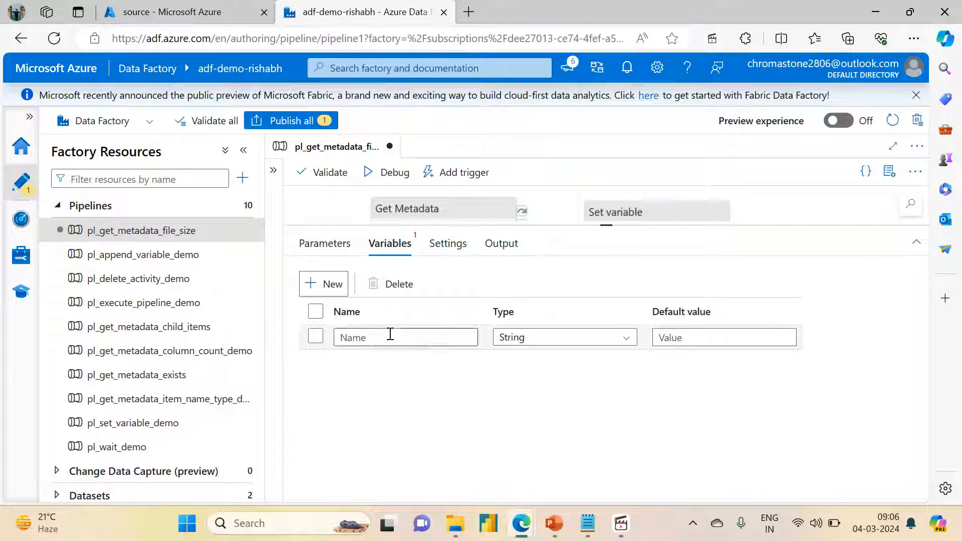
{"action": "type", "text": "file_size"}
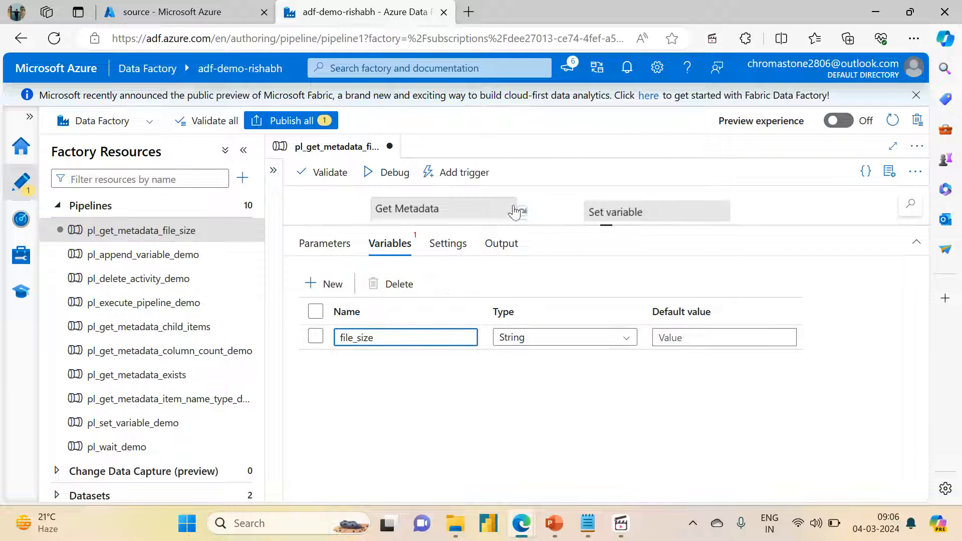
Step: Choose file_size as the pipeline variable in the settings of the Set file size variable activity
{"action": "left_click", "coordinate": [543, 200]}
{"action": "left_click", "coordinate": [640, 211]}
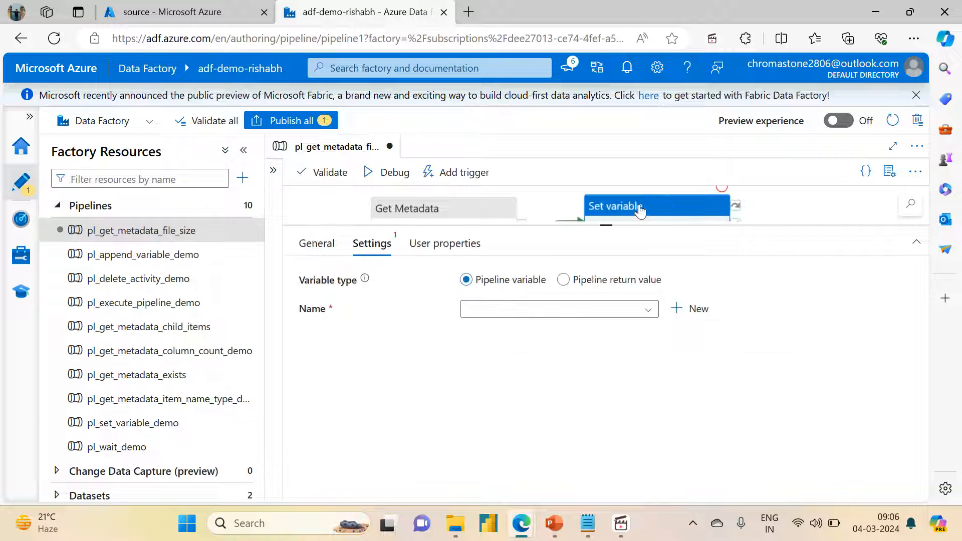
{"action": "left_click", "coordinate": [528, 308]}
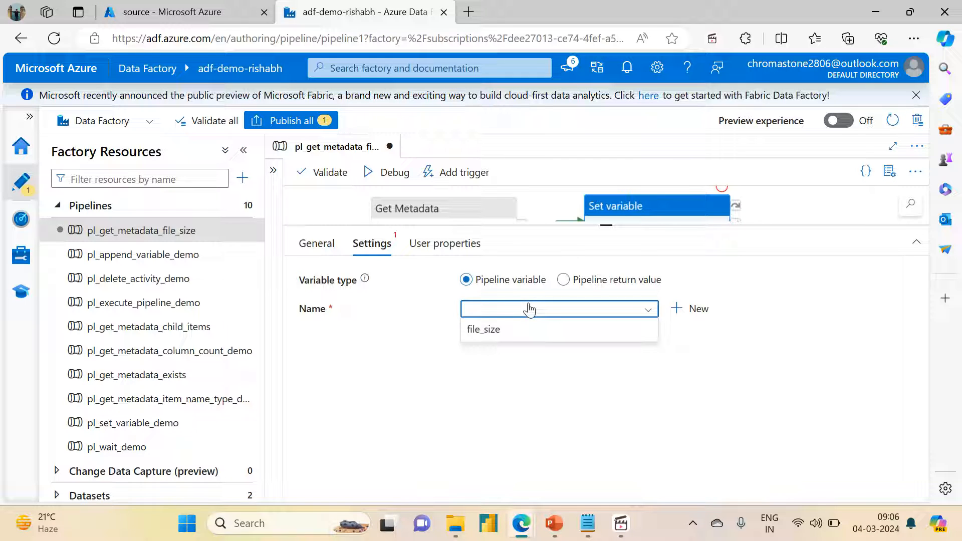
{"action": "left_click", "coordinate": [509, 329]}
{"action": "left_click", "coordinate": [505, 337]}
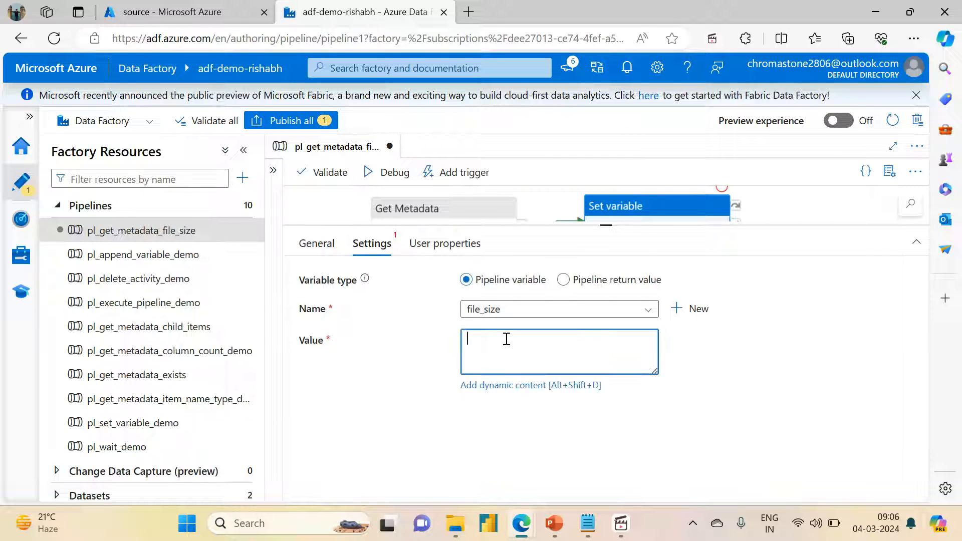
{"action": "left_click", "coordinate": [499, 395]}
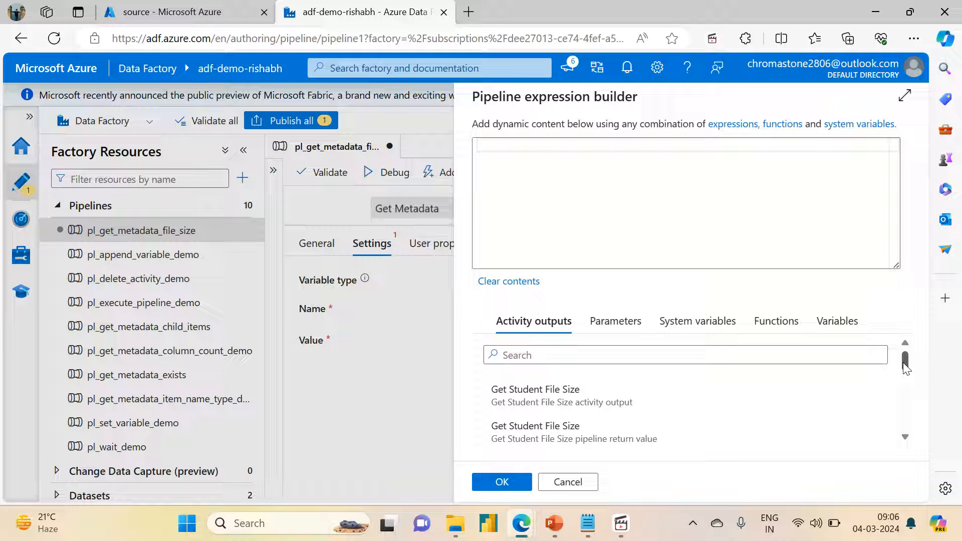
{"action": "left_click_drag", "start_coordinate": [903, 365], "coordinate": [899, 424]}
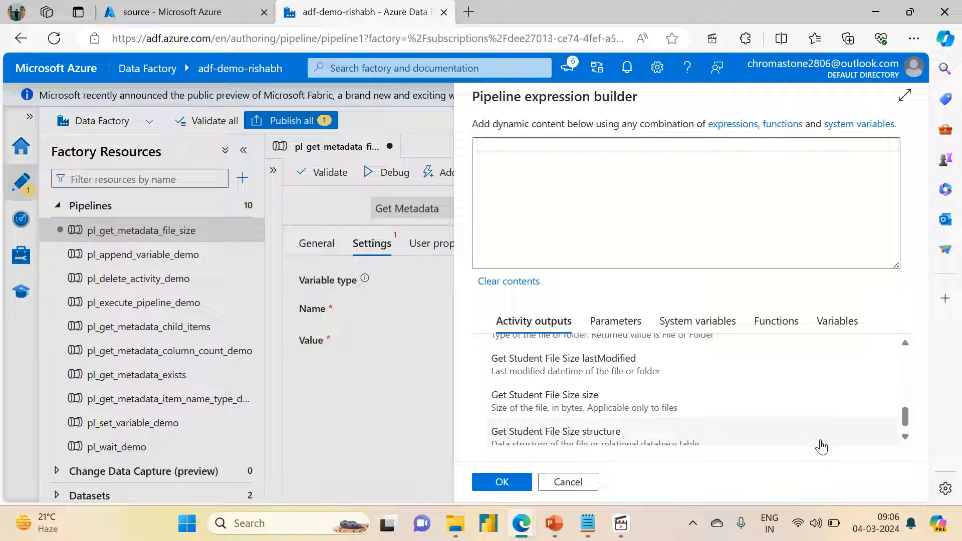
{"action": "left_click", "coordinate": [589, 413]}
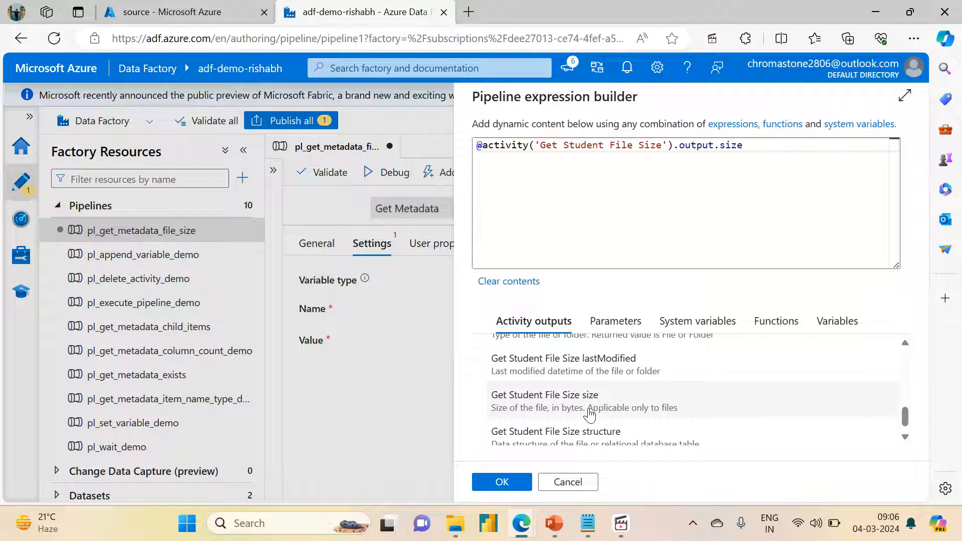
{"action": "left_click", "coordinate": [501, 482]}
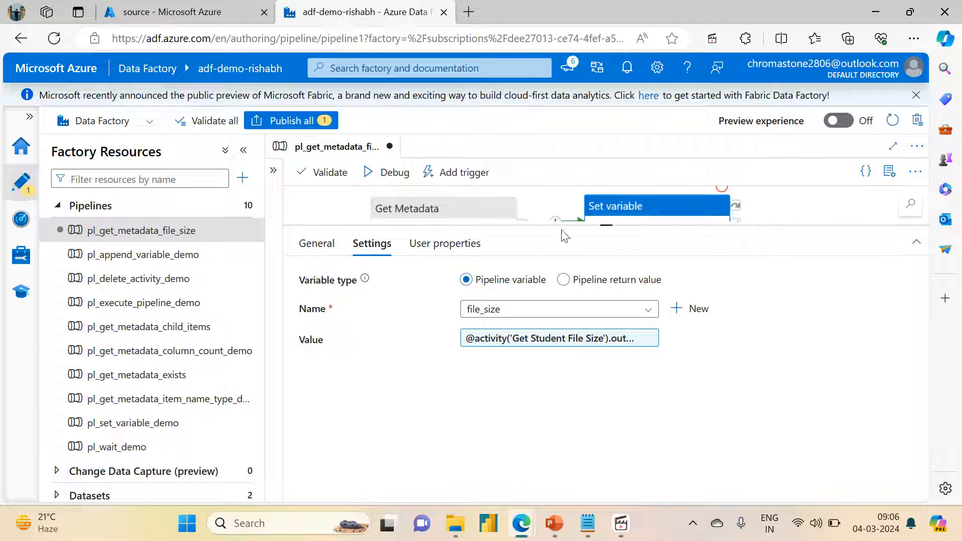
Step: Validate the pl_get_metadata_file_size pipeline and publish it
{"action": "left_click_drag", "start_coordinate": [604, 228], "coordinate": [606, 318]}
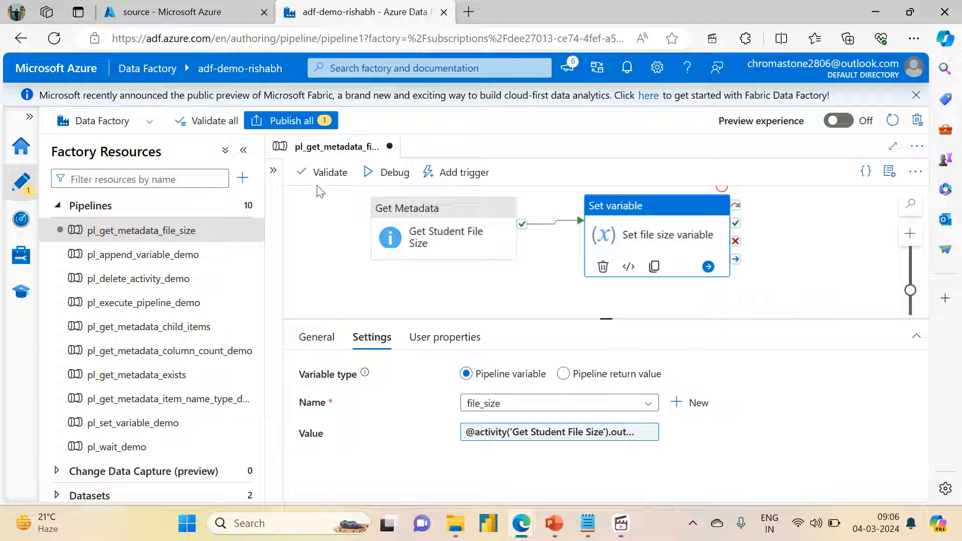
{"action": "left_click", "coordinate": [322, 235]}
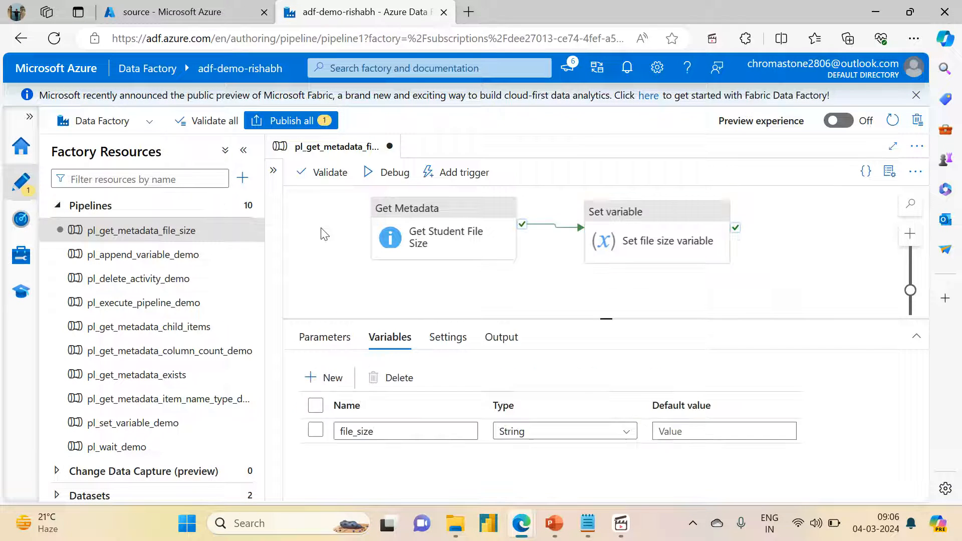
{"action": "left_click", "coordinate": [316, 185]}
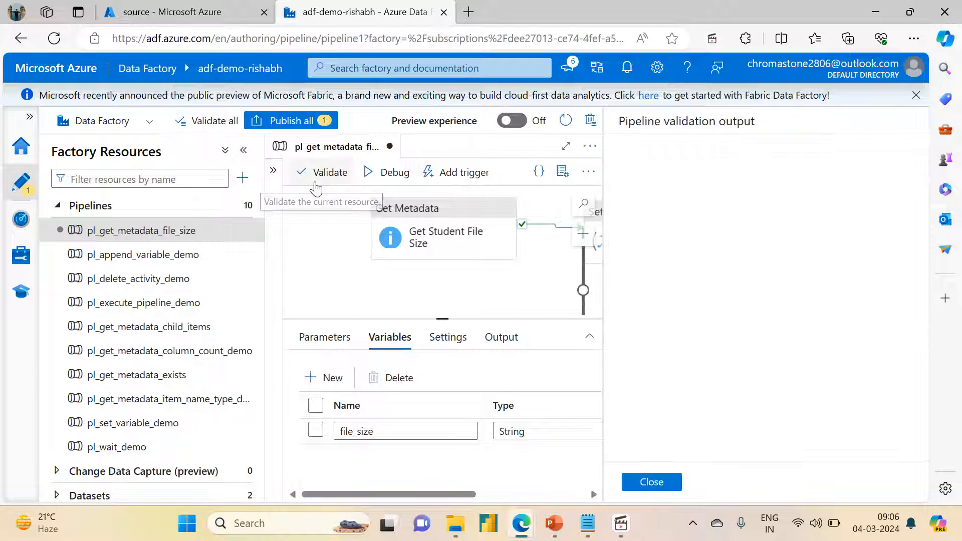
{"action": "left_click", "coordinate": [651, 482]}
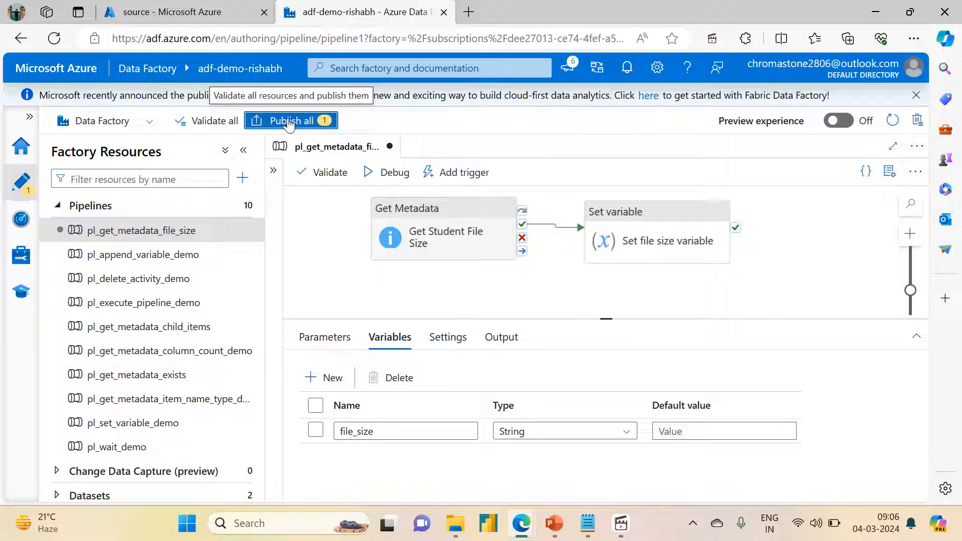
{"action": "left_click", "coordinate": [287, 120]}
{"action": "left_click", "coordinate": [506, 482]}
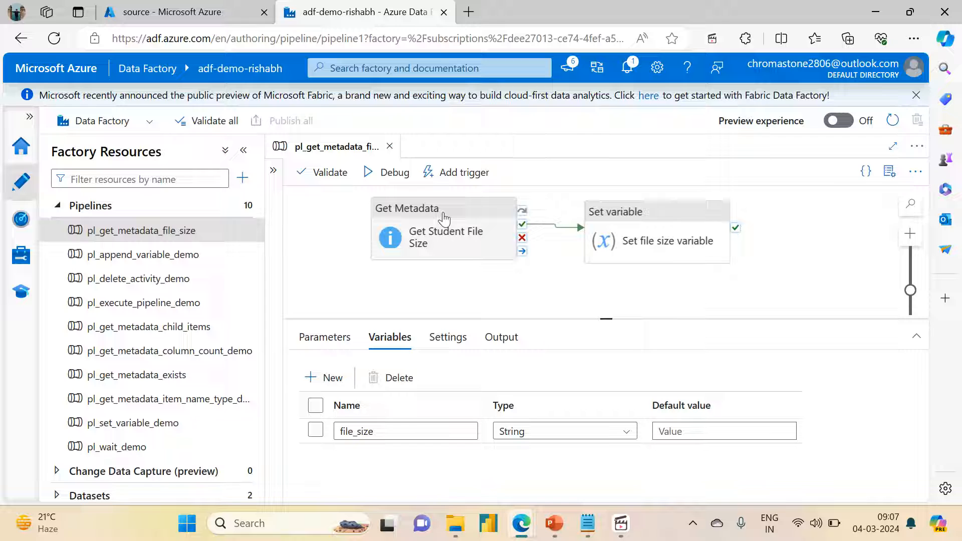
Step: Trigger an immediate run of the published pl_get_metadata_file_size pipeline
{"action": "left_click", "coordinate": [443, 218]}
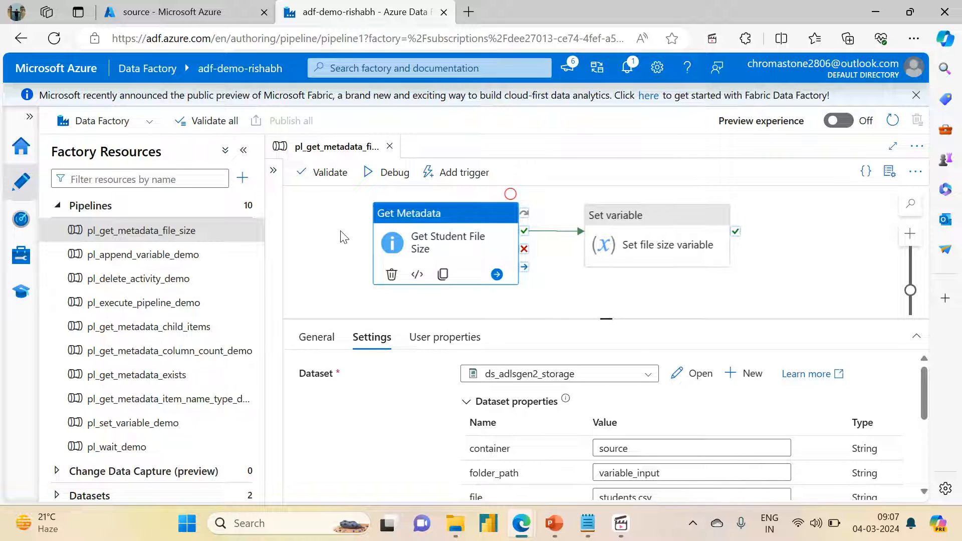
{"action": "left_click", "coordinate": [341, 232]}
{"action": "left_click", "coordinate": [425, 223]}
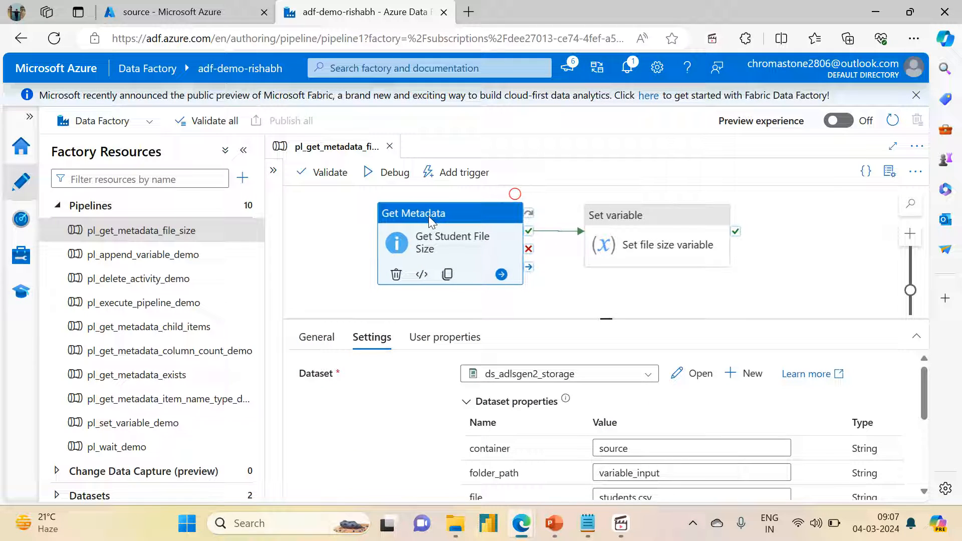
{"action": "left_click", "coordinate": [427, 195]}
{"action": "left_click", "coordinate": [426, 175]}
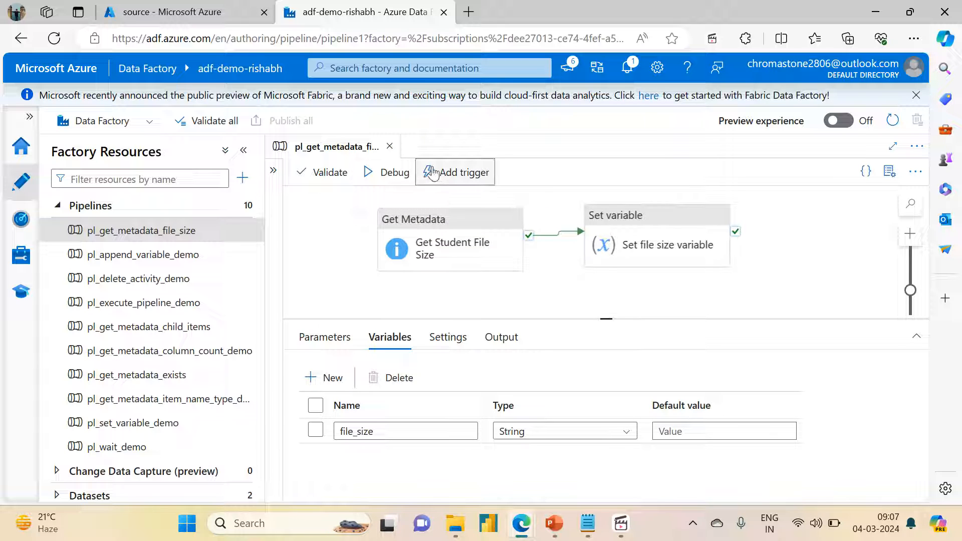
{"action": "left_click", "coordinate": [446, 197]}
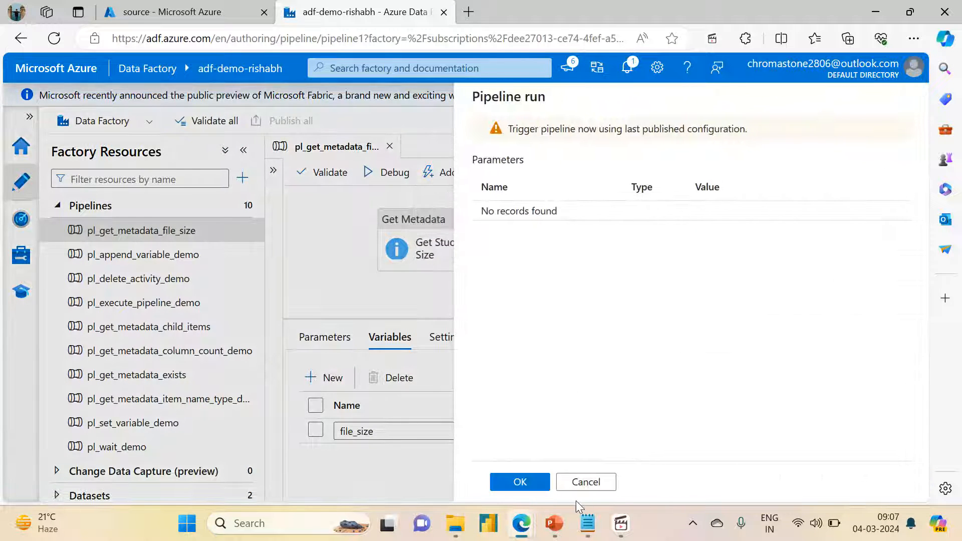
{"action": "left_click", "coordinate": [521, 489]}
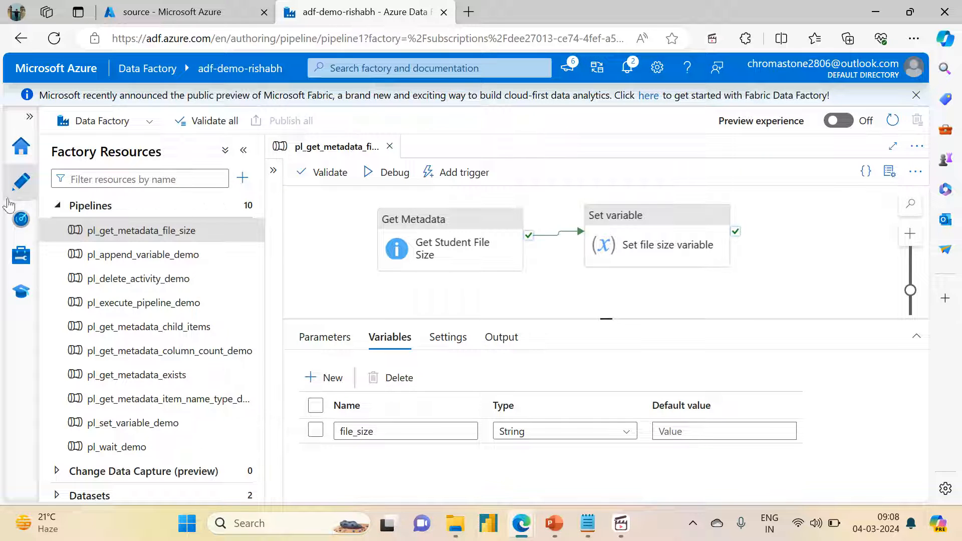
Step: Open the pl_get_metadata_file_size run in monitoring and read the error details of the Set file size variable activity
{"action": "left_click", "coordinate": [20, 219]}
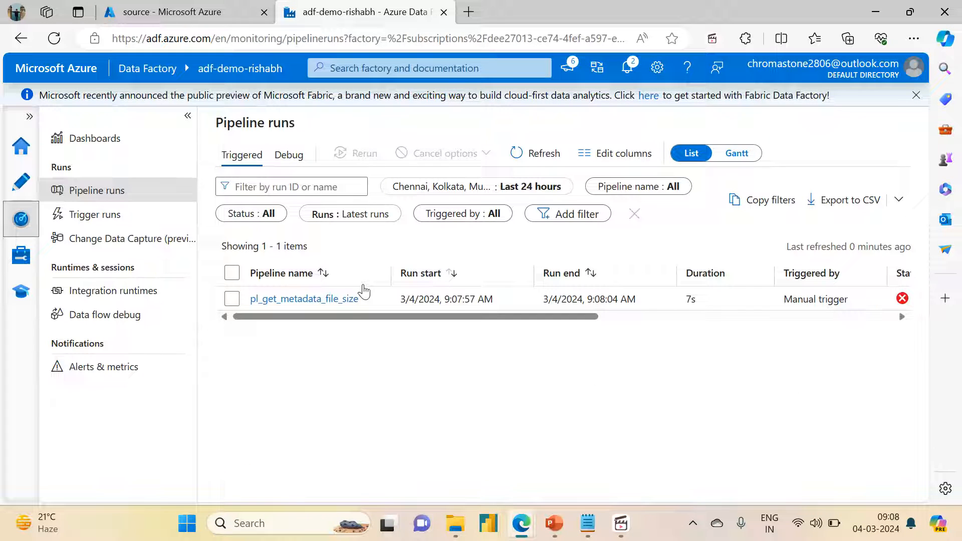
{"action": "left_click", "coordinate": [295, 301]}
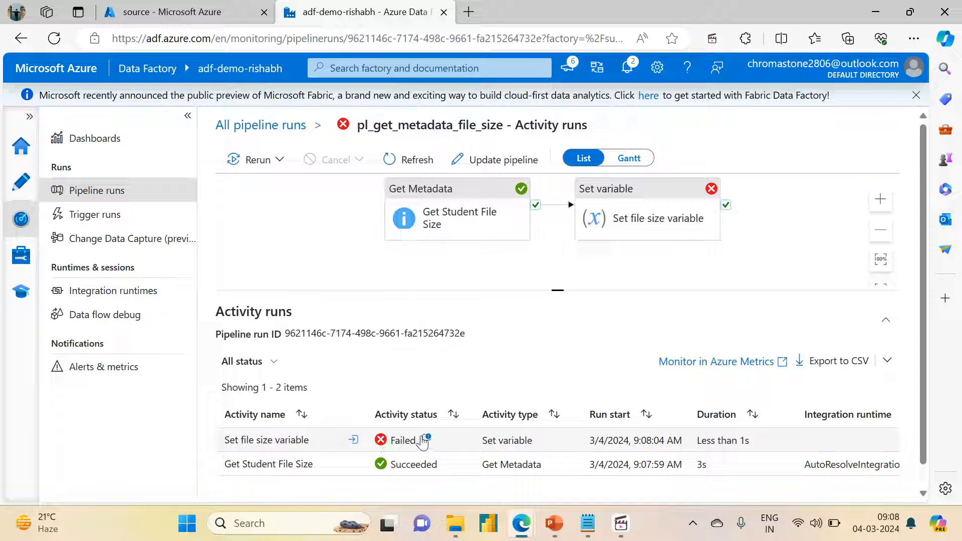
{"action": "left_click", "coordinate": [425, 438]}
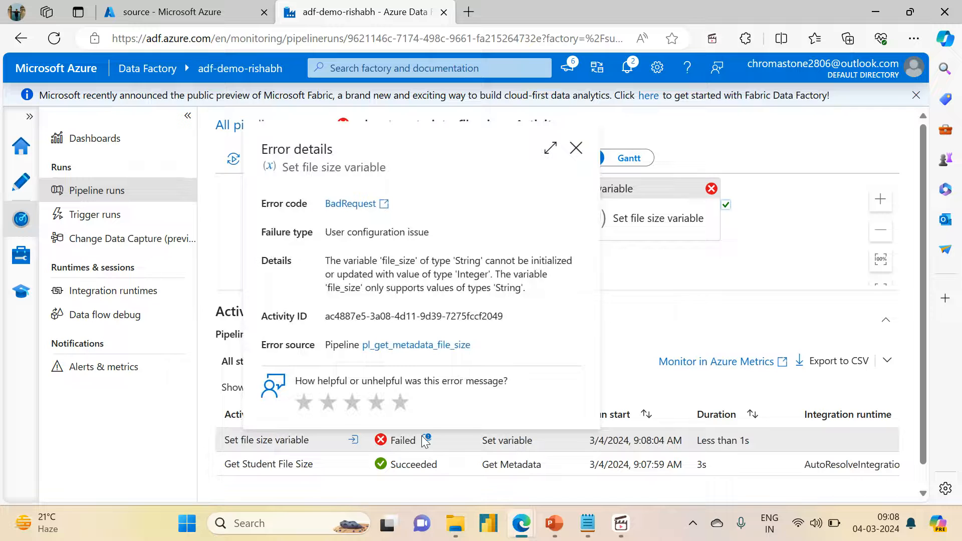
{"action": "left_click", "coordinate": [576, 149]}
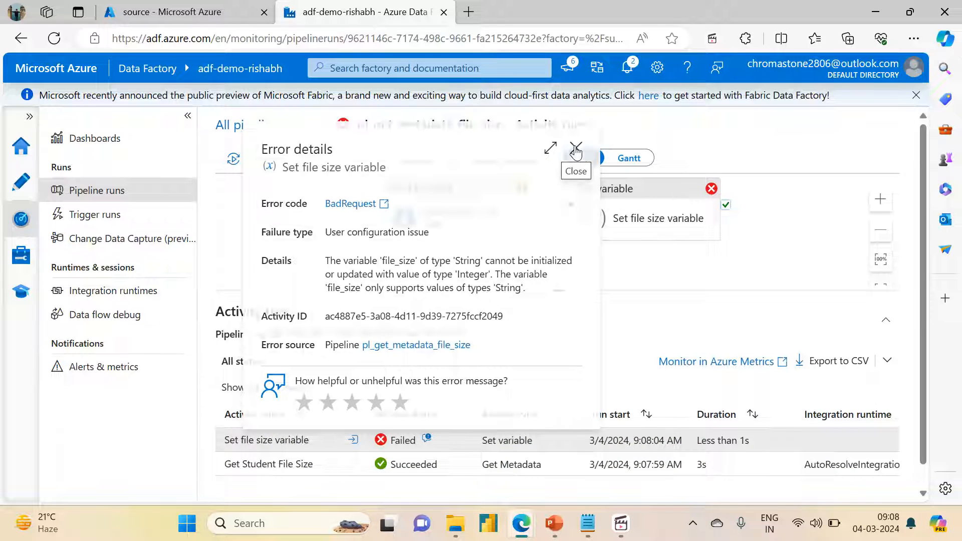
Step: Change the type of the pipeline variable file_size to Integer and publish the pipeline
{"action": "left_click", "coordinate": [21, 182]}
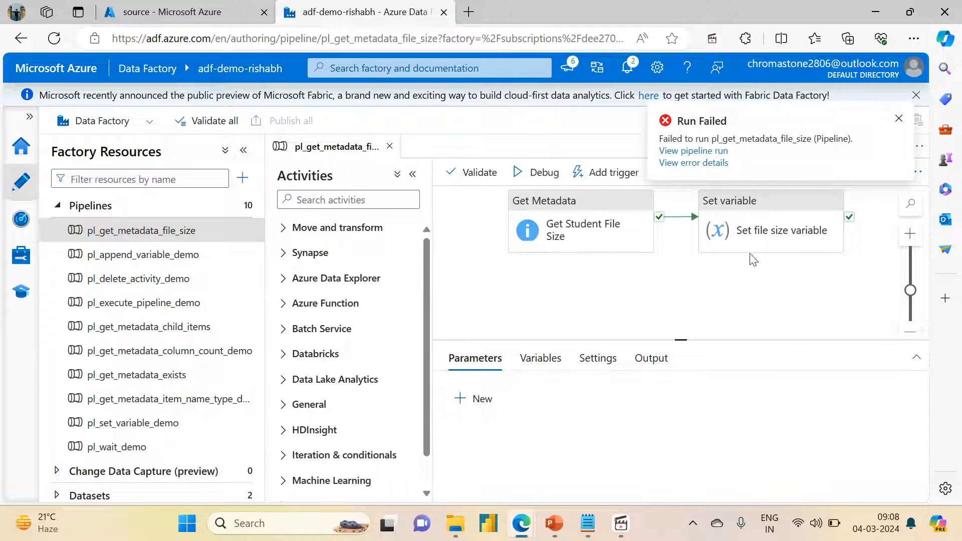
{"action": "left_click", "coordinate": [764, 206]}
{"action": "left_click", "coordinate": [534, 310]}
{"action": "left_click", "coordinate": [539, 358]}
{"action": "left_click", "coordinate": [678, 453]}
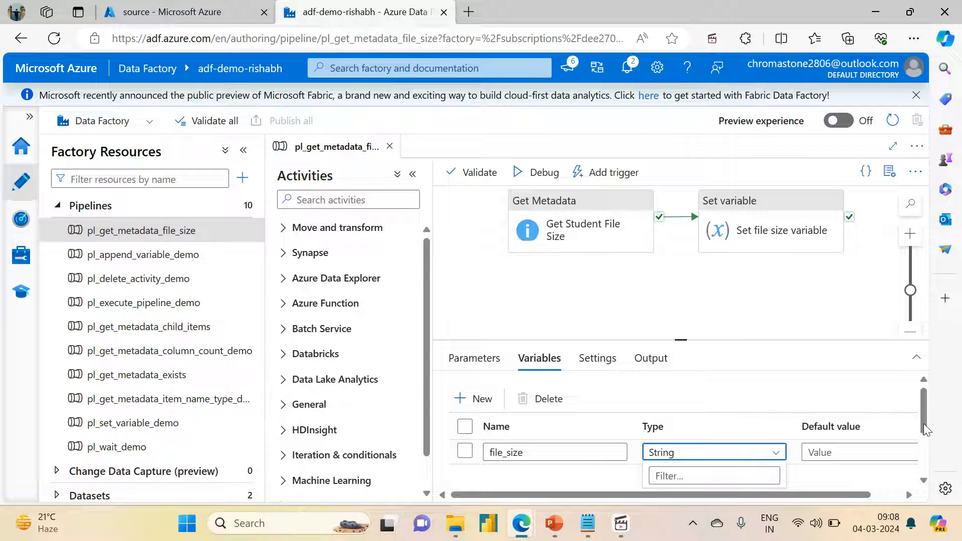
{"action": "left_click", "coordinate": [699, 475]}
{"action": "type", "text": "Inter"}
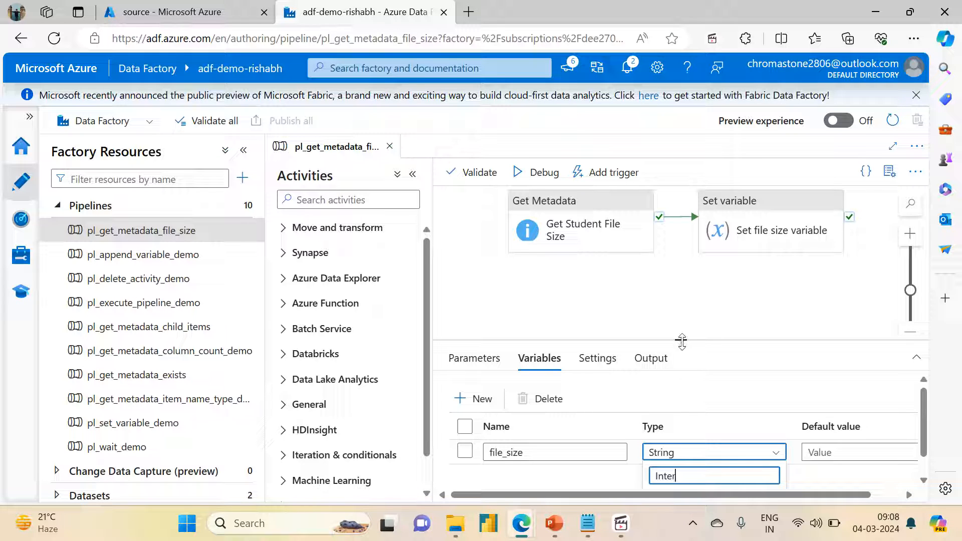
{"action": "left_click_drag", "start_coordinate": [681, 341], "coordinate": [669, 260]}
{"action": "key", "text": "BackSpace"}
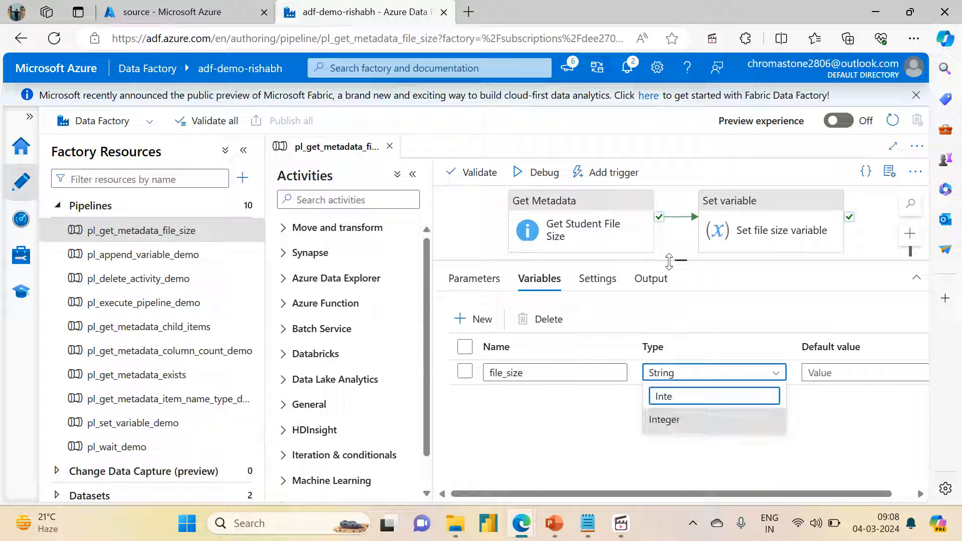
{"action": "left_click", "coordinate": [671, 420]}
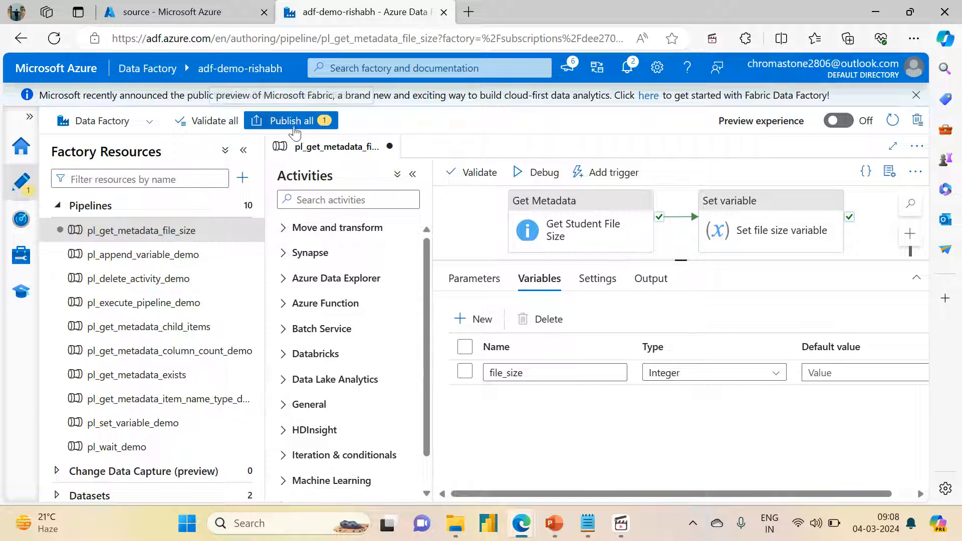
{"action": "left_click", "coordinate": [294, 123]}
{"action": "left_click", "coordinate": [500, 482]}
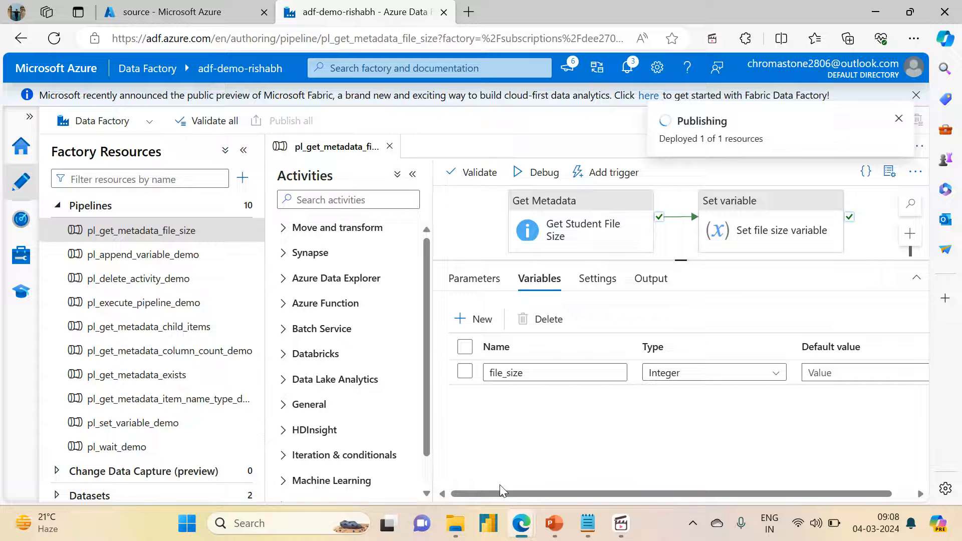
Step: Set the default value of the file_size variable to 0
{"action": "left_click", "coordinate": [817, 374]}
{"action": "type", "text": "0"}
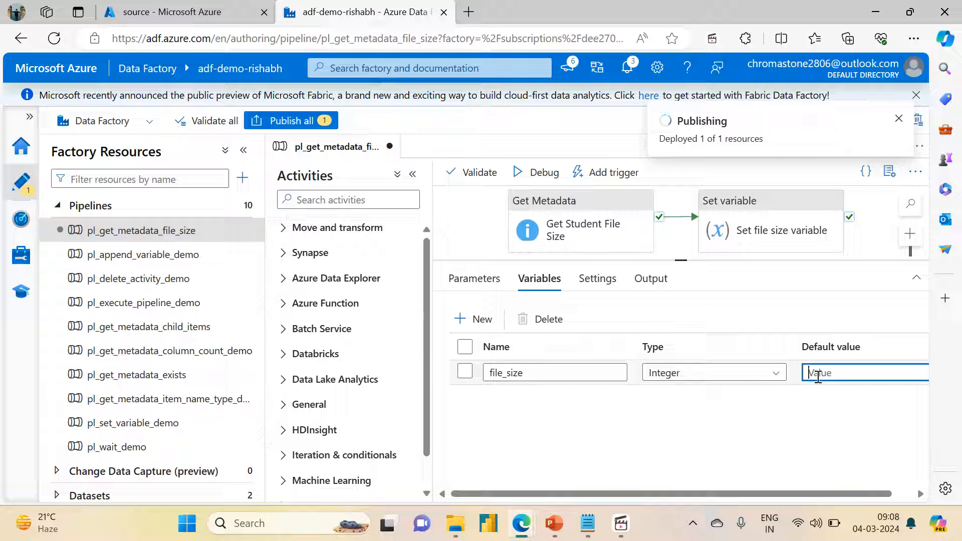
{"action": "type", "text": "0"}
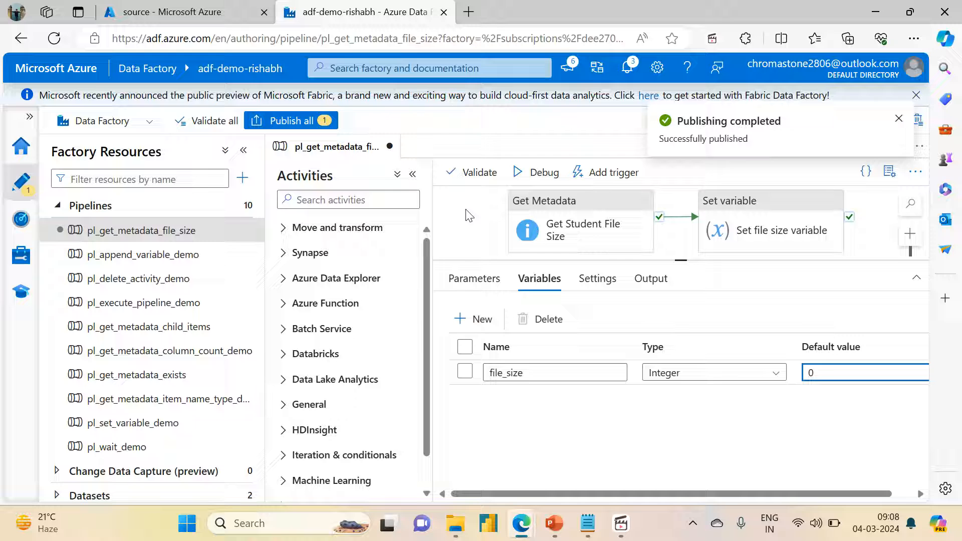
Step: Publish the file_size default value change and trigger an immediate run of the pl_get_metadata_file_size pipeline
{"action": "left_click", "coordinate": [279, 121]}
{"action": "left_click", "coordinate": [496, 482]}
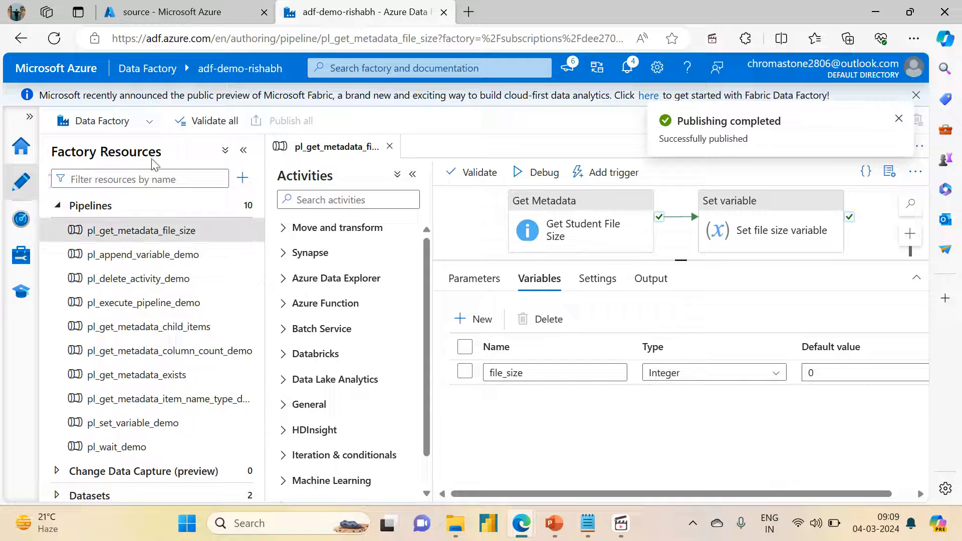
{"action": "left_click", "coordinate": [591, 174]}
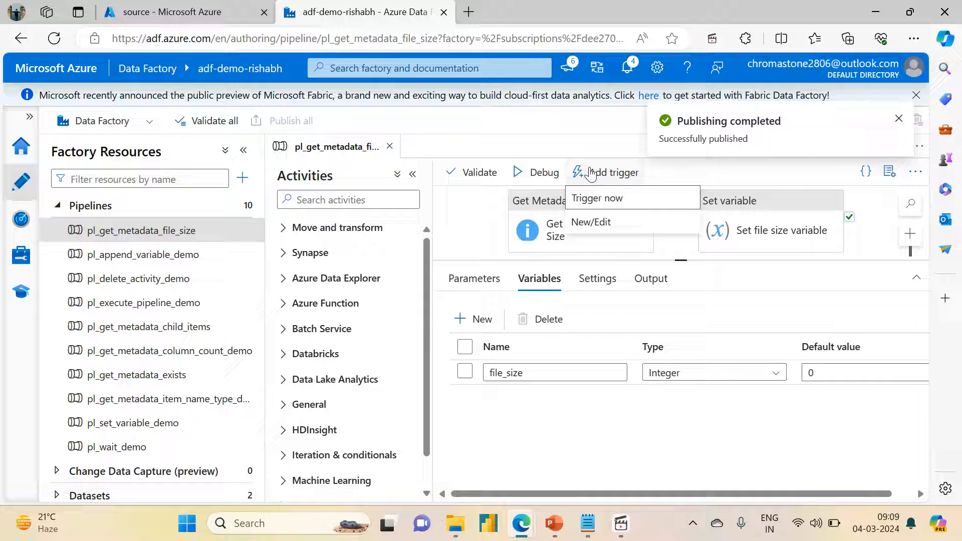
{"action": "left_click", "coordinate": [589, 197]}
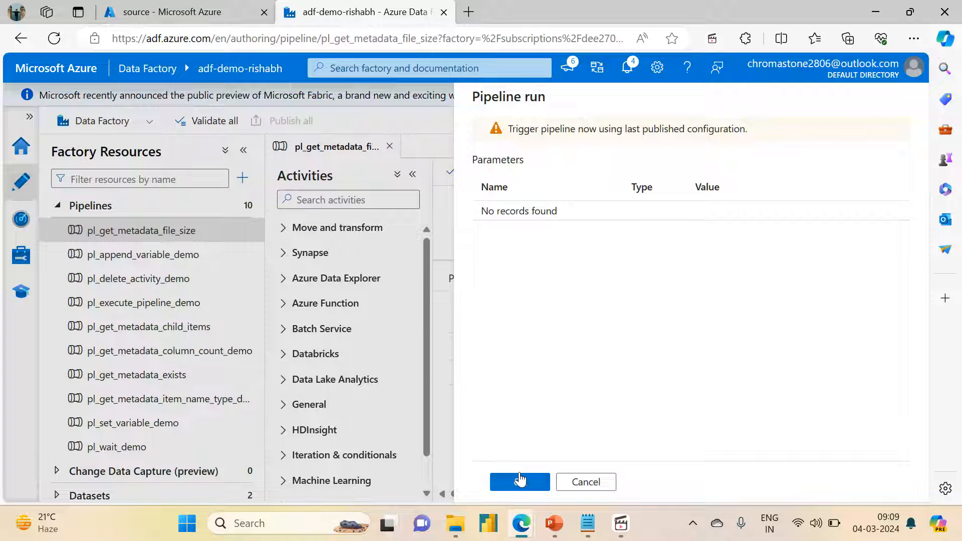
{"action": "left_click", "coordinate": [520, 480]}
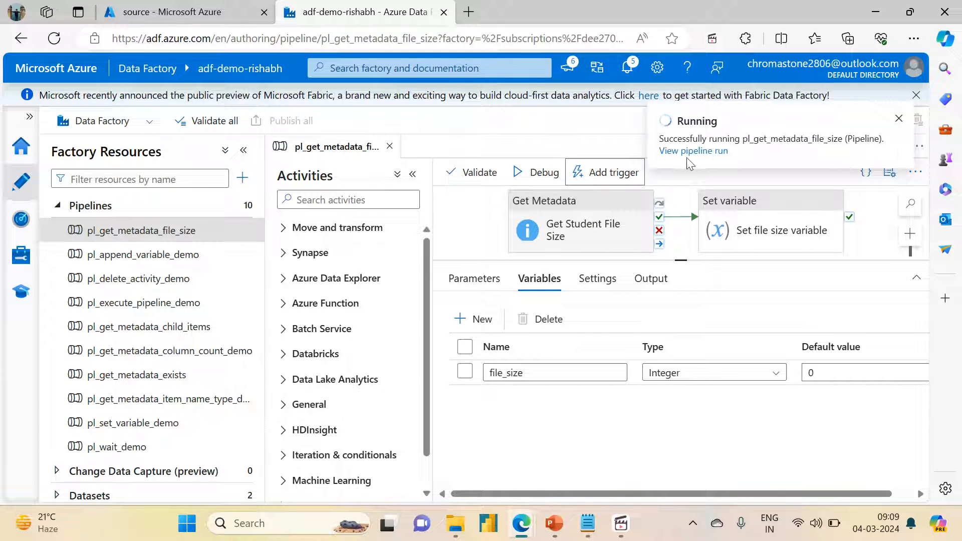
Step: Open the new pipeline run in monitoring, refresh it and read the size in the Get Student File Size output
{"action": "left_click", "coordinate": [696, 152]}
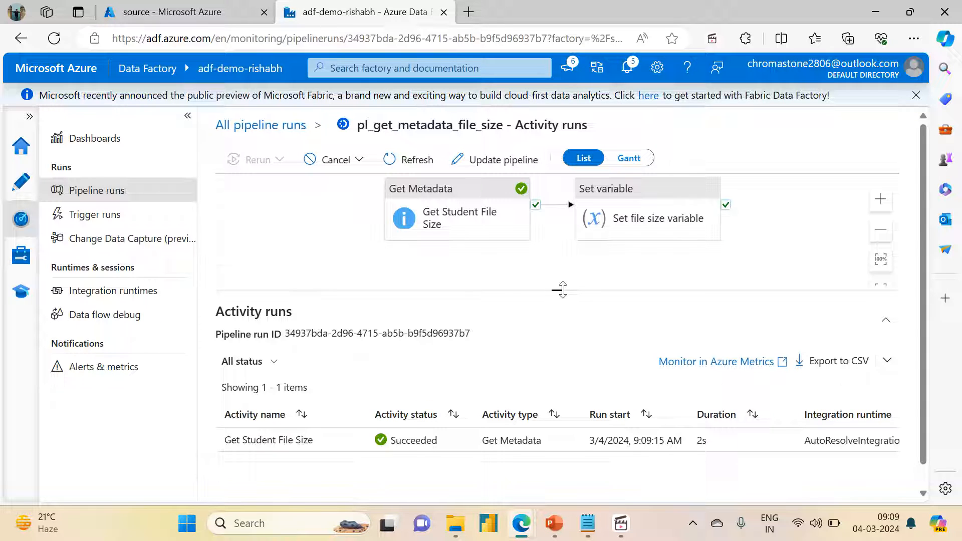
{"action": "left_click_drag", "start_coordinate": [557, 289], "coordinate": [561, 258]}
{"action": "left_click", "coordinate": [386, 158]}
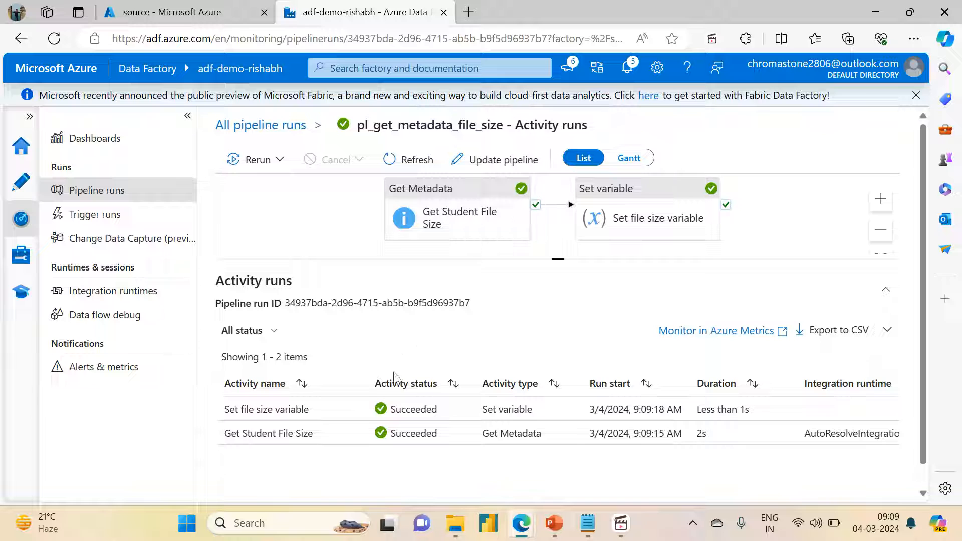
{"action": "mouse_move", "coordinate": [300, 444]}
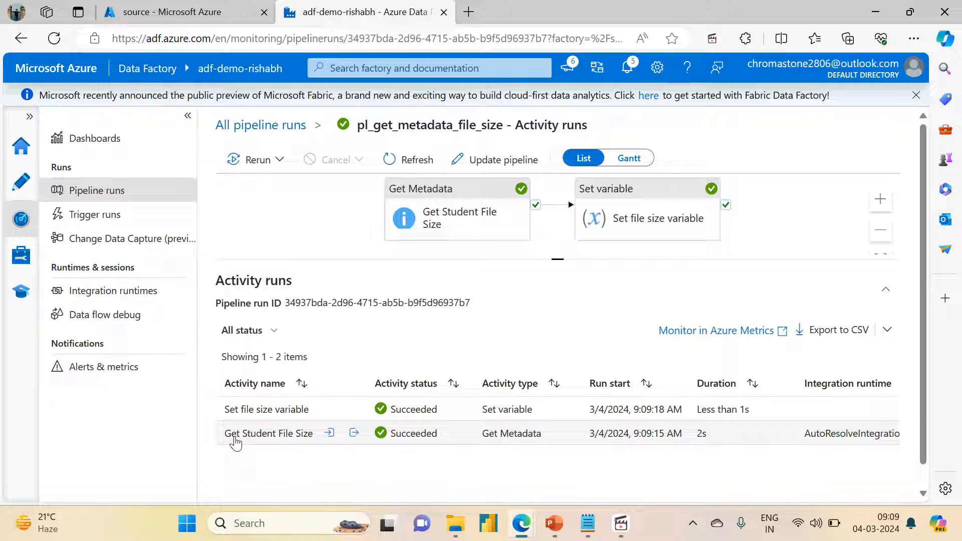
{"action": "left_click", "coordinate": [354, 432]}
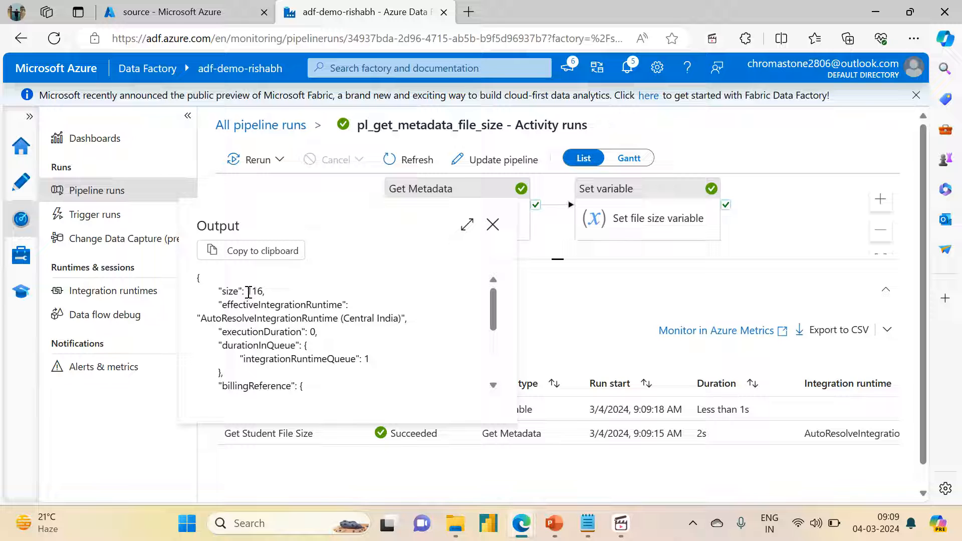
{"action": "left_click_drag", "start_coordinate": [247, 291], "coordinate": [264, 291]}
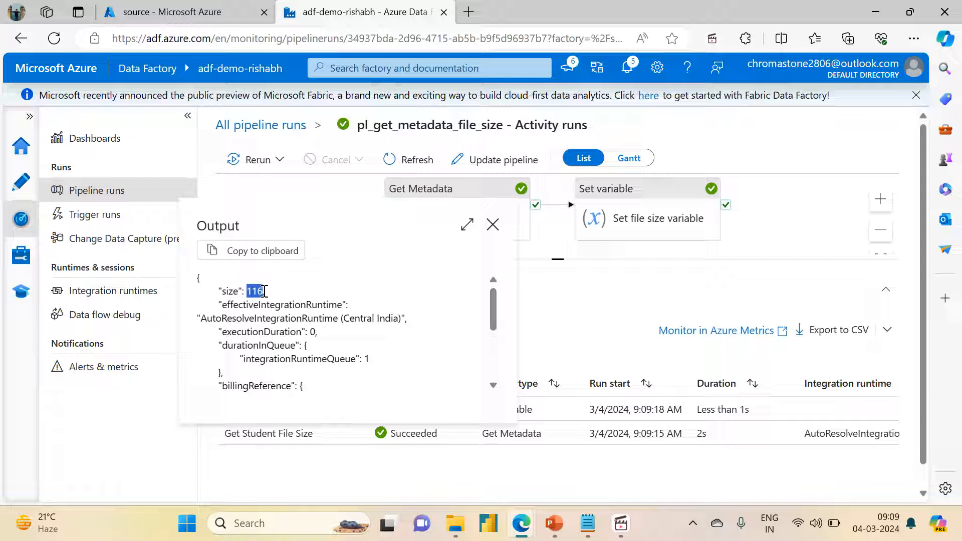
{"action": "left_click", "coordinate": [494, 227]}
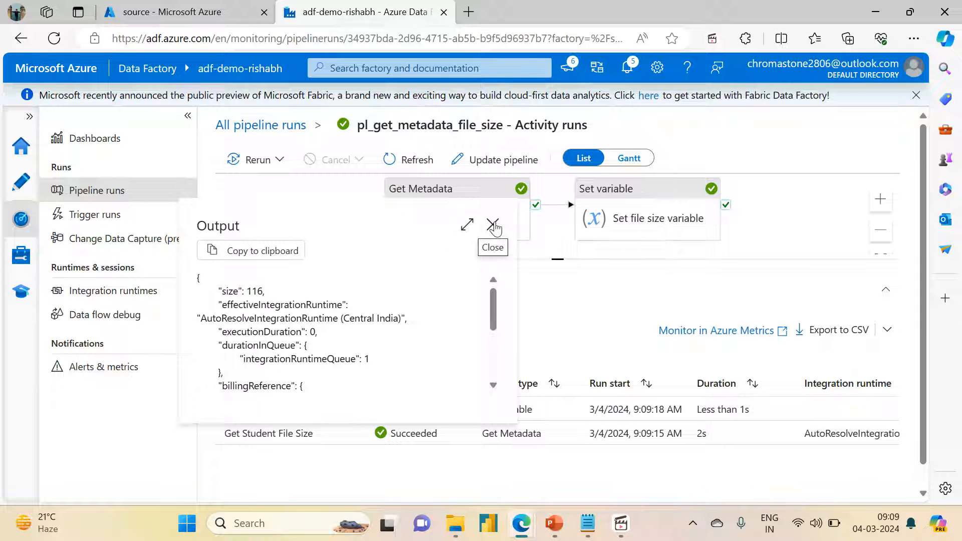
Step: Read the file_size value in the output of the Set file size variable activity
{"action": "mouse_move", "coordinate": [229, 410]}
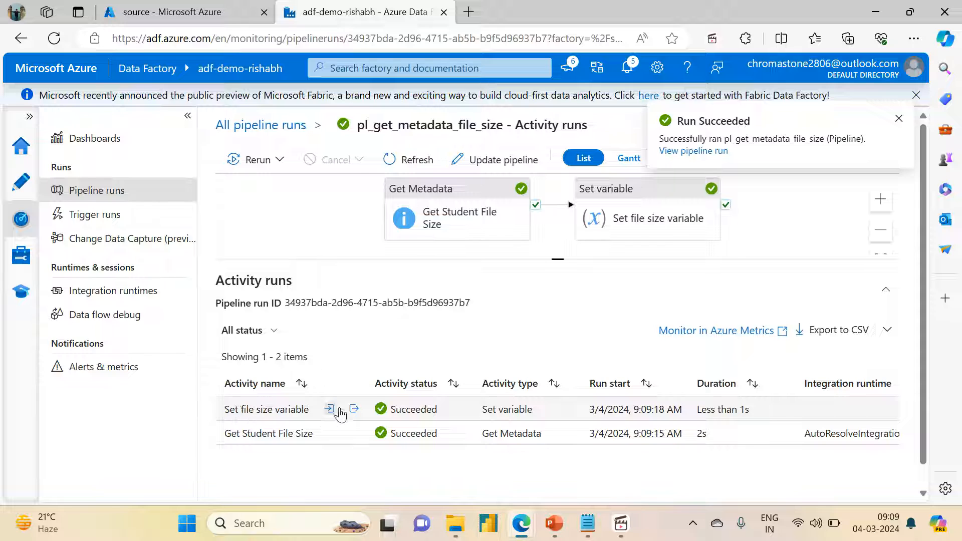
{"action": "left_click", "coordinate": [354, 409]}
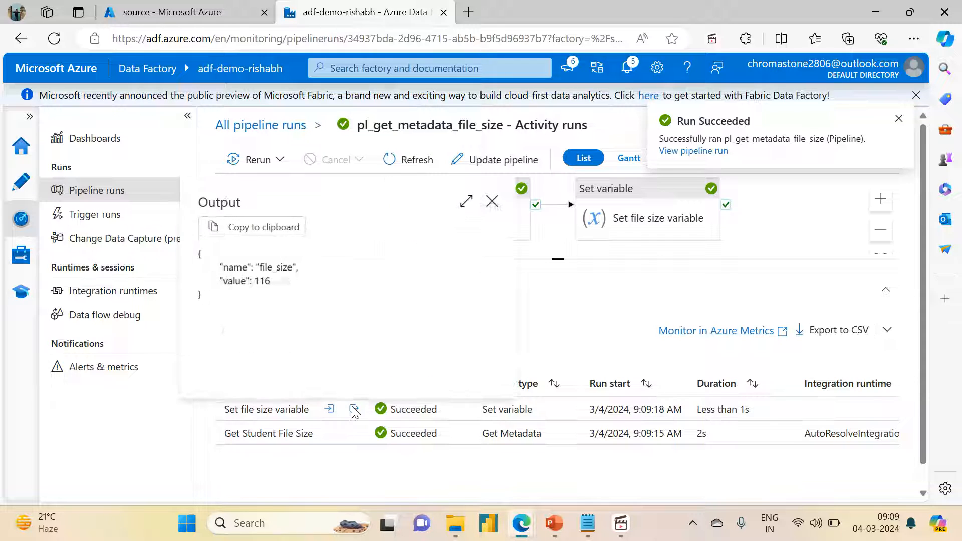
{"action": "double_click", "coordinate": [258, 282]}
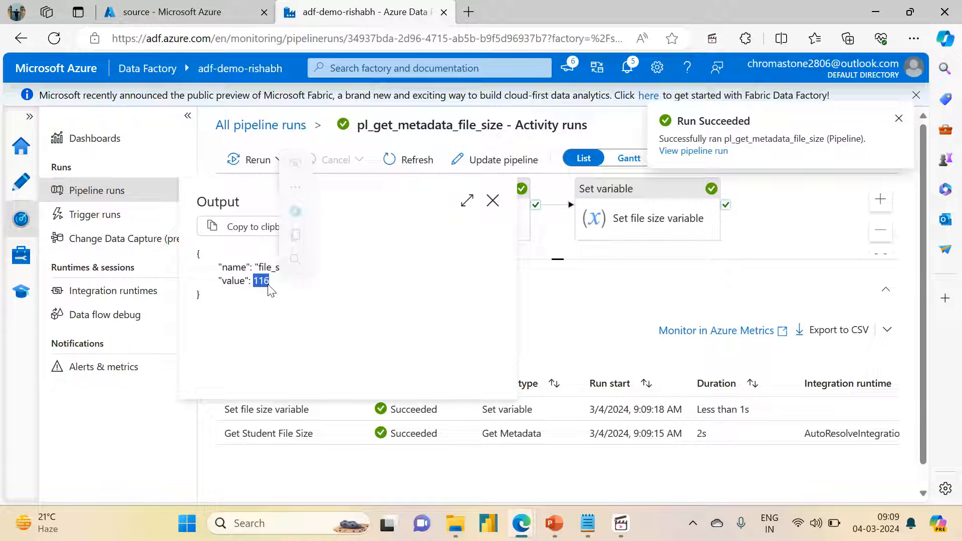
{"action": "left_click", "coordinate": [492, 201]}
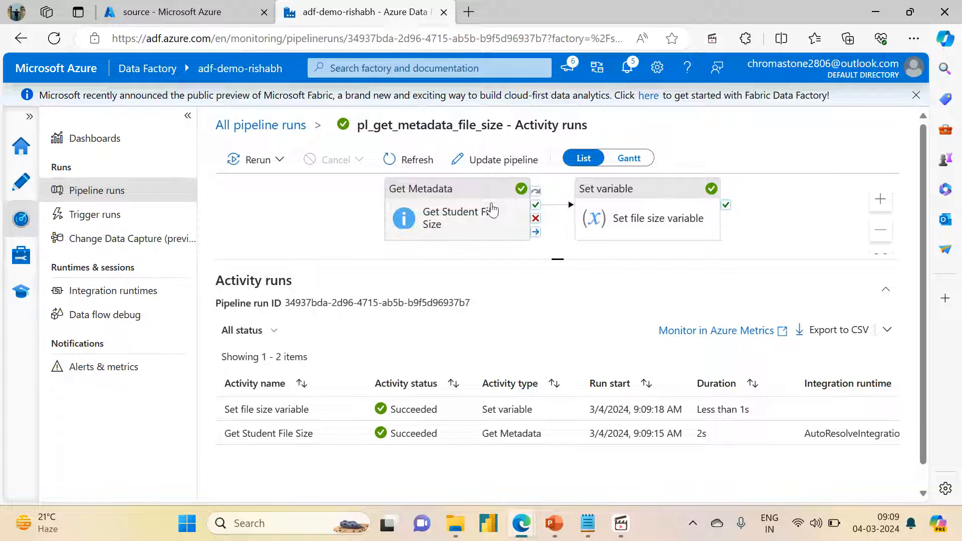
Step: Switch to Notepad, delete all rows below the header line in the students file, save it and close the window
{"action": "left_click", "coordinate": [593, 526]}
{"action": "left_click_drag", "start_coordinate": [160, 114], "coordinate": [2, 80]}
{"action": "key", "text": "Delete"}
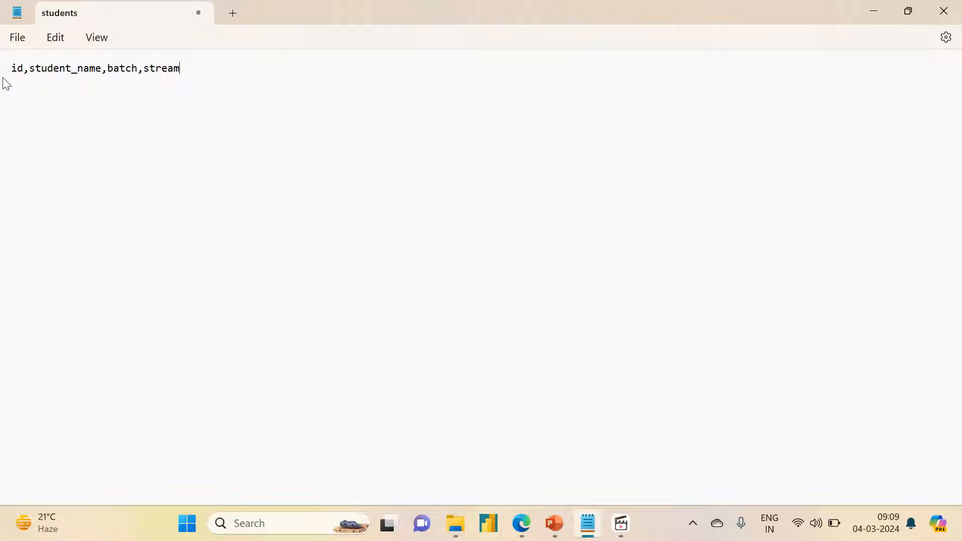
{"action": "key", "text": "ctrl+s"}
{"action": "left_click_drag", "start_coordinate": [770, 16], "coordinate": [517, 77]}
{"action": "left_click", "coordinate": [691, 38]}
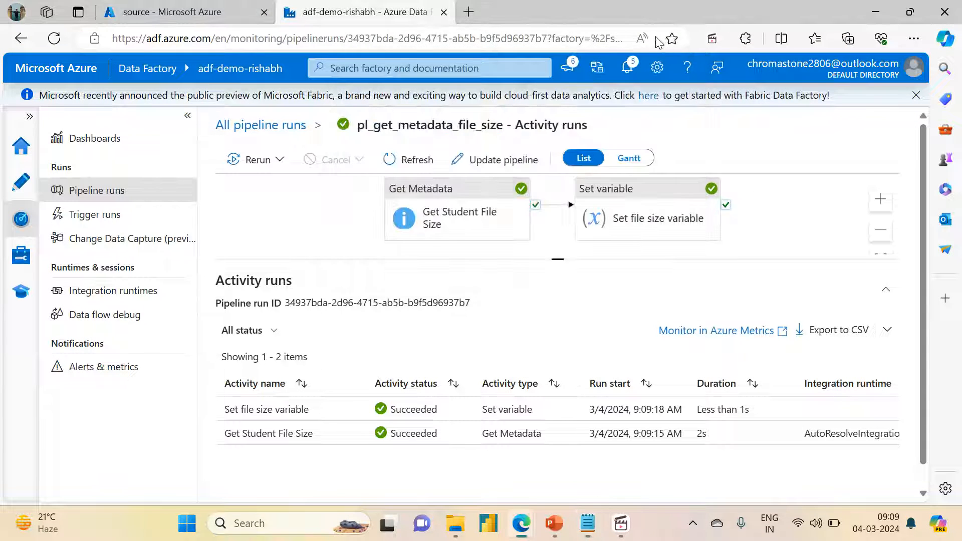
{"action": "left_click", "coordinate": [593, 534]}
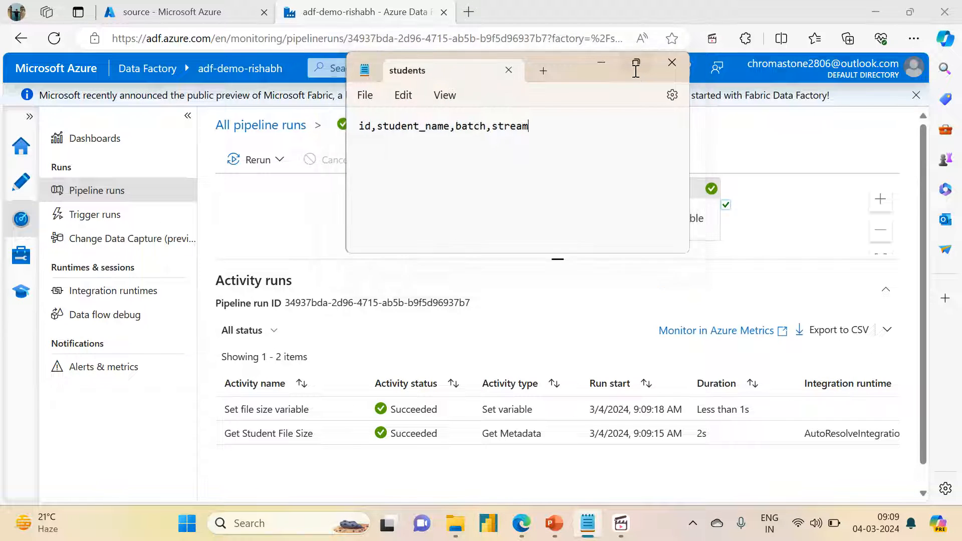
{"action": "left_click", "coordinate": [634, 71]}
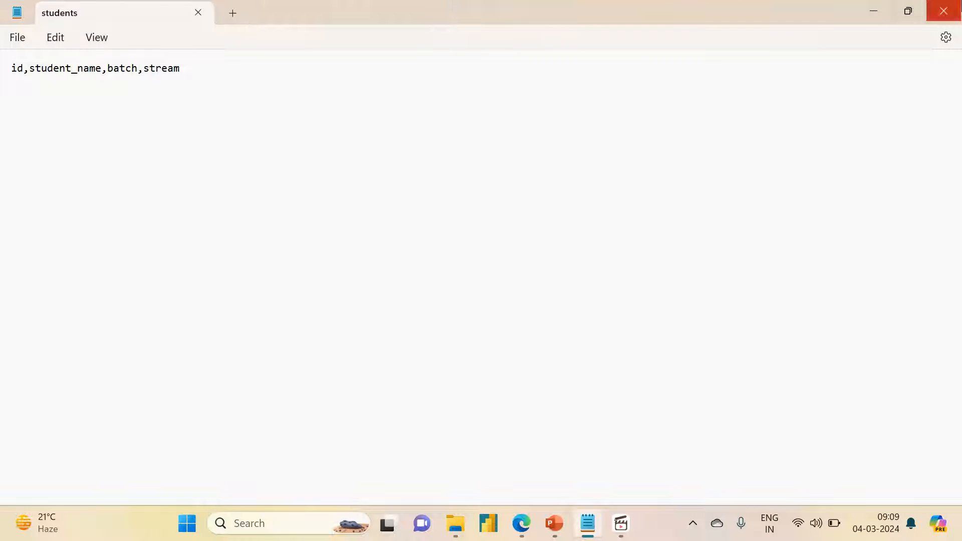
{"action": "left_click", "coordinate": [943, 11]}
Step: Upload the edited students.csv from Downloads to the source container's variable_input folder in the Azure portal, overwriting the existing file
{"action": "left_click", "coordinate": [186, 11]}
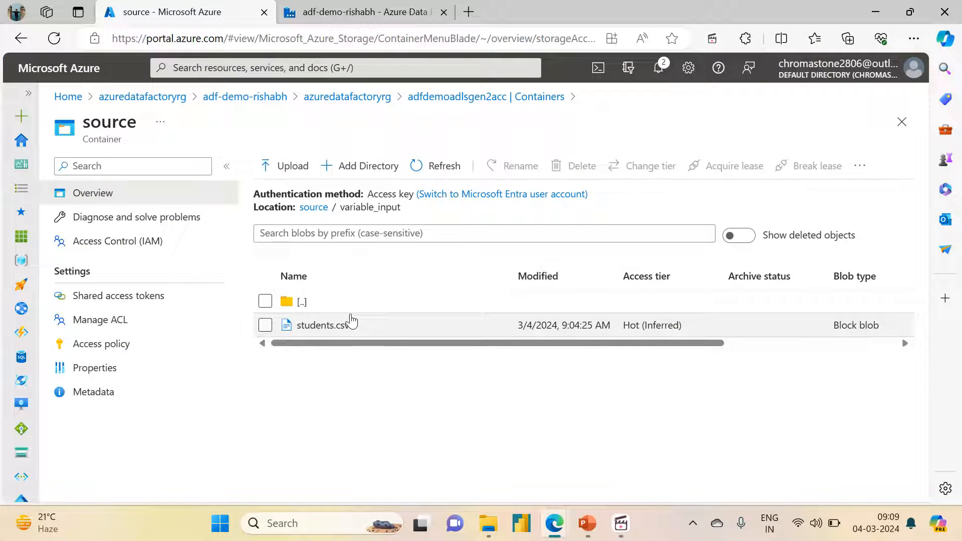
{"action": "left_click", "coordinate": [289, 165]}
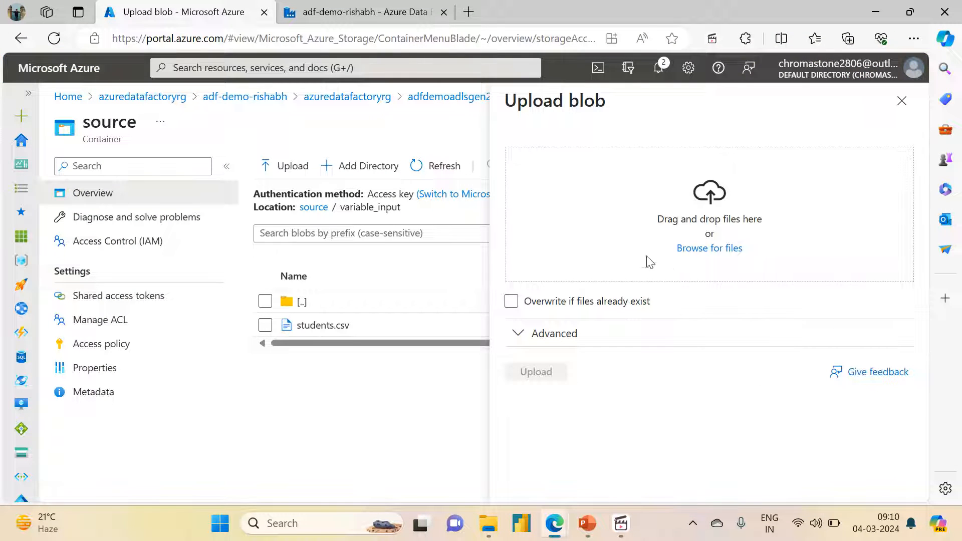
{"action": "left_click", "coordinate": [698, 253]}
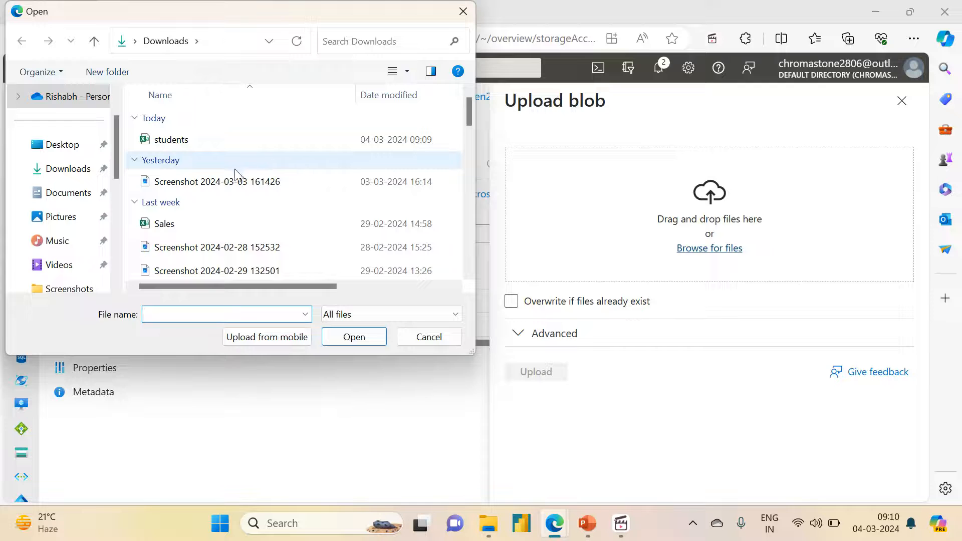
{"action": "left_click", "coordinate": [188, 140]}
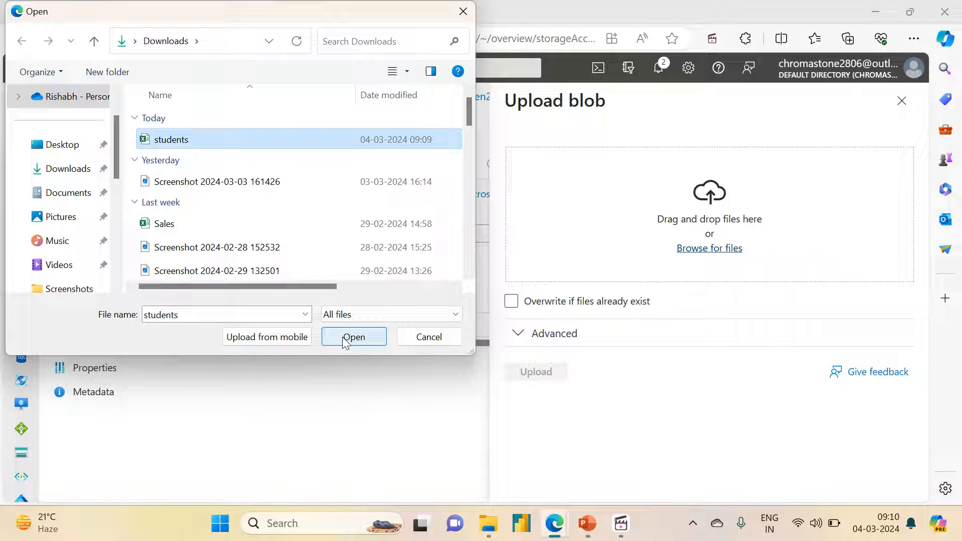
{"action": "left_click", "coordinate": [345, 337]}
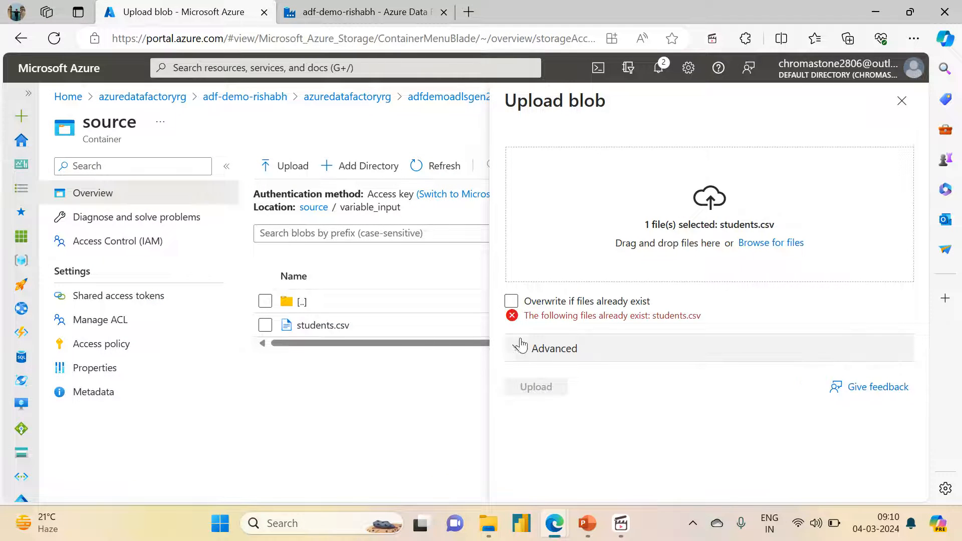
{"action": "left_click", "coordinate": [511, 301]}
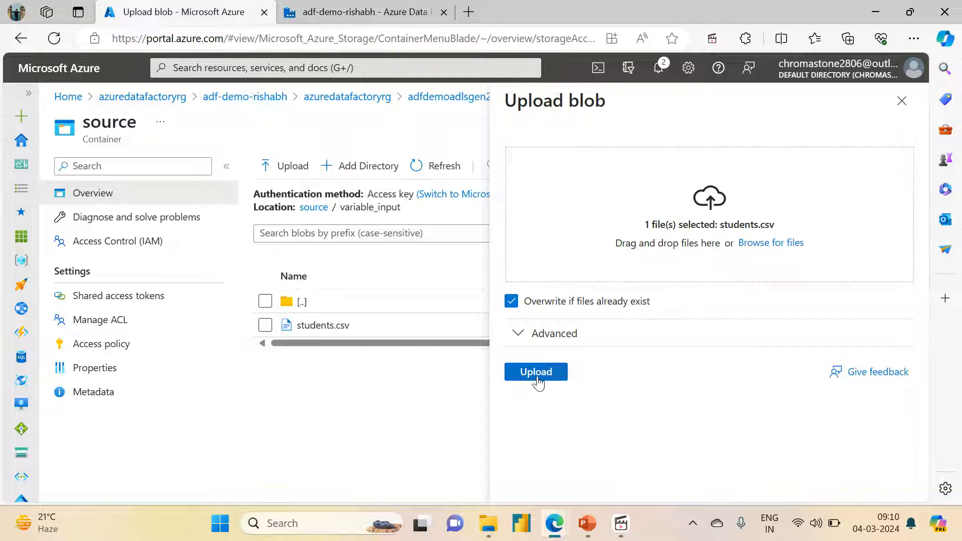
{"action": "left_click", "coordinate": [535, 373]}
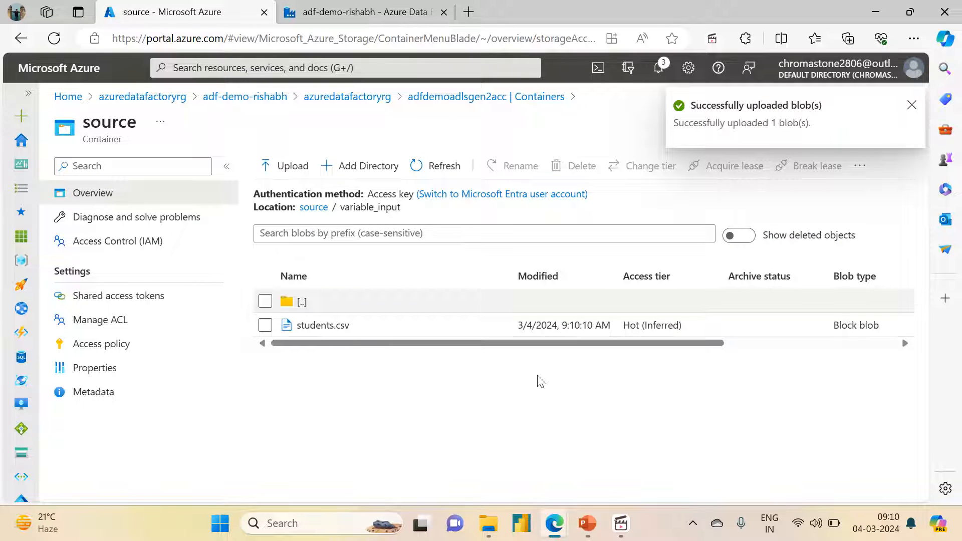
{"action": "left_click", "coordinate": [433, 166]}
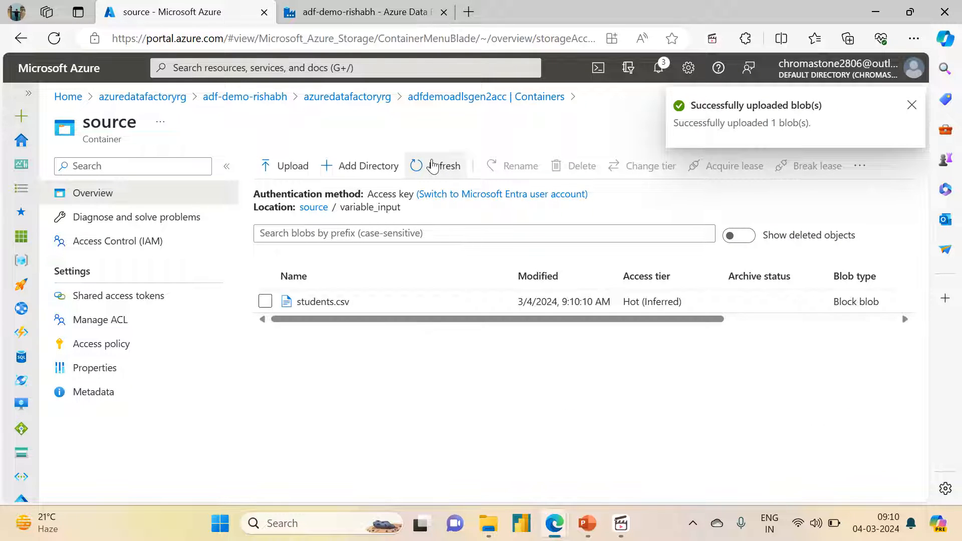
Step: Return to the pl_get_metadata_file_size pipeline in Data Factory authoring and trigger another immediate run
{"action": "left_click", "coordinate": [361, 12]}
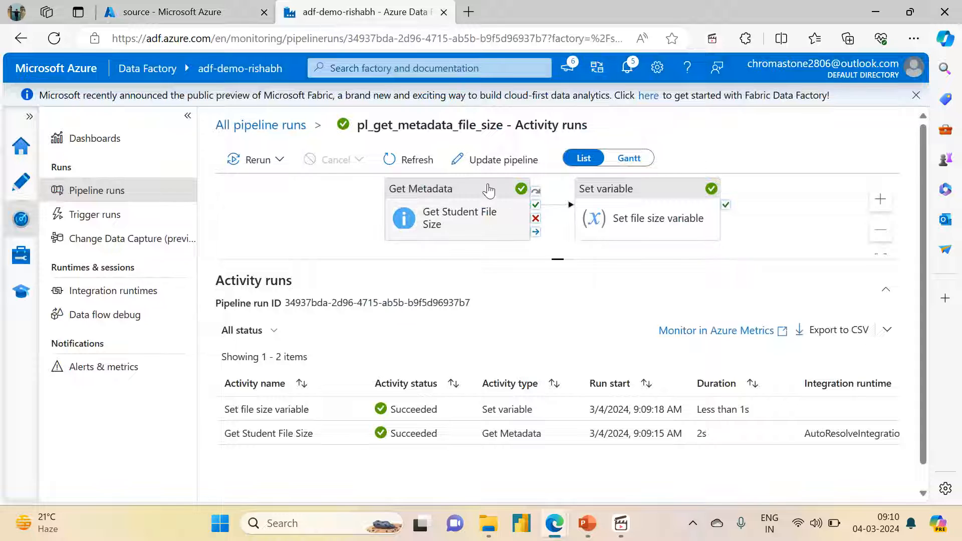
{"action": "left_click", "coordinate": [30, 182]}
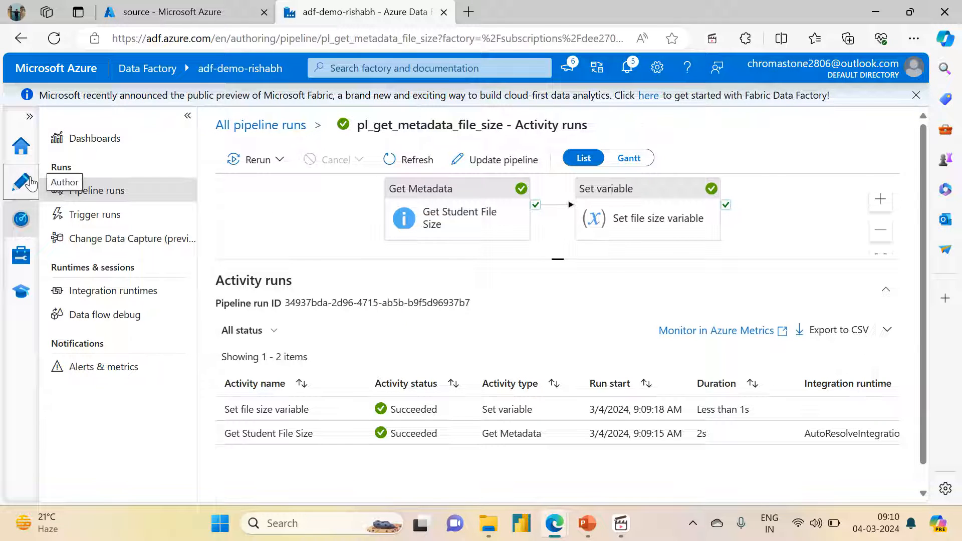
{"action": "left_click", "coordinate": [590, 172]}
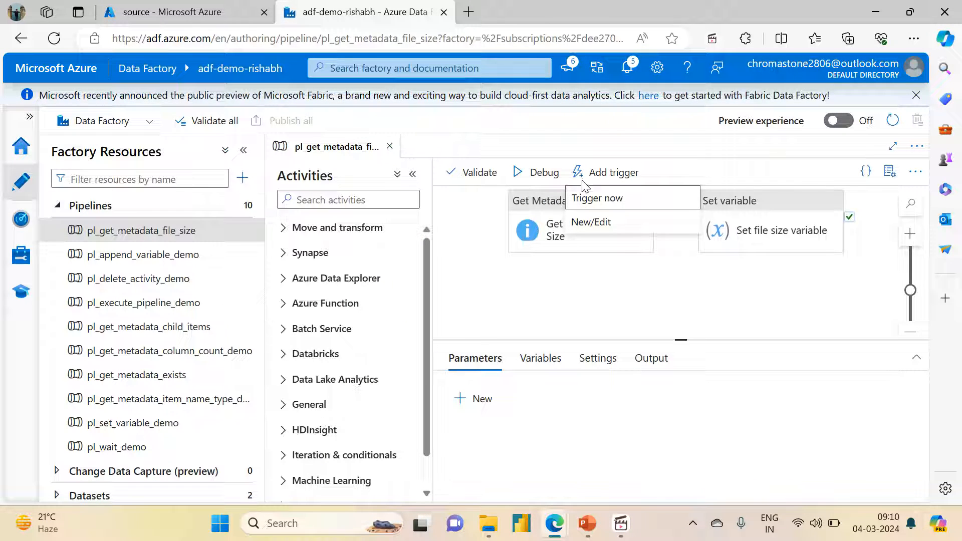
{"action": "left_click", "coordinate": [587, 198]}
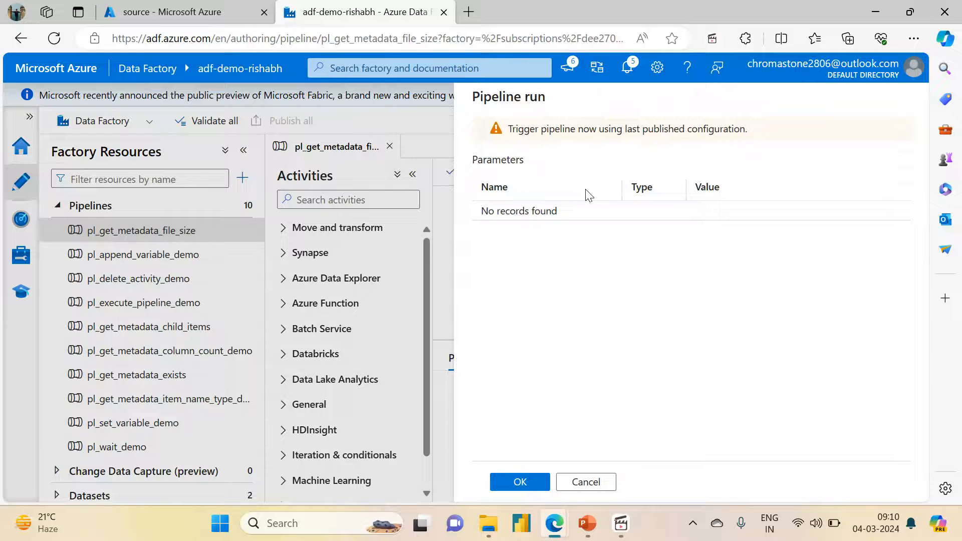
{"action": "left_click", "coordinate": [519, 482]}
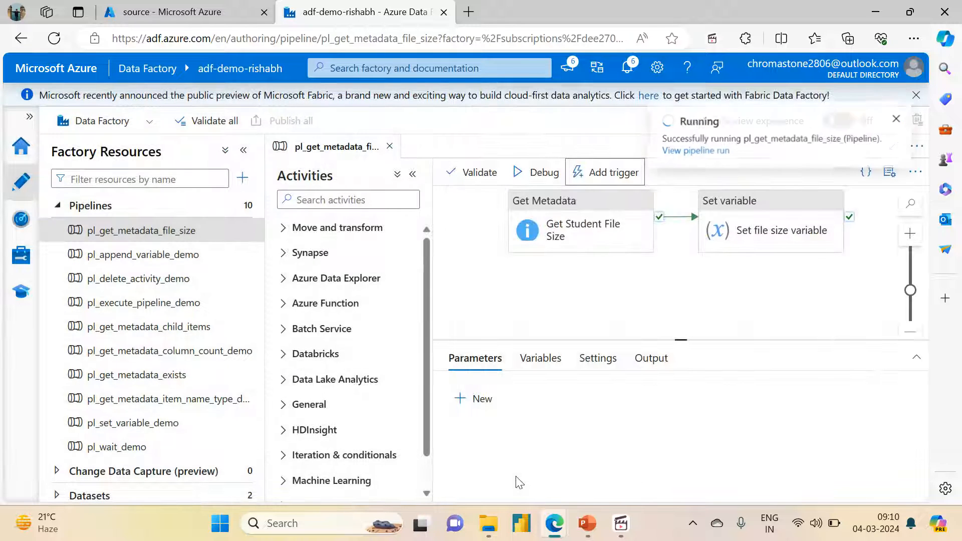
Step: Open the activity runs of the newly triggered pl_get_metadata_file_size run and refresh their status
{"action": "left_click", "coordinate": [681, 153]}
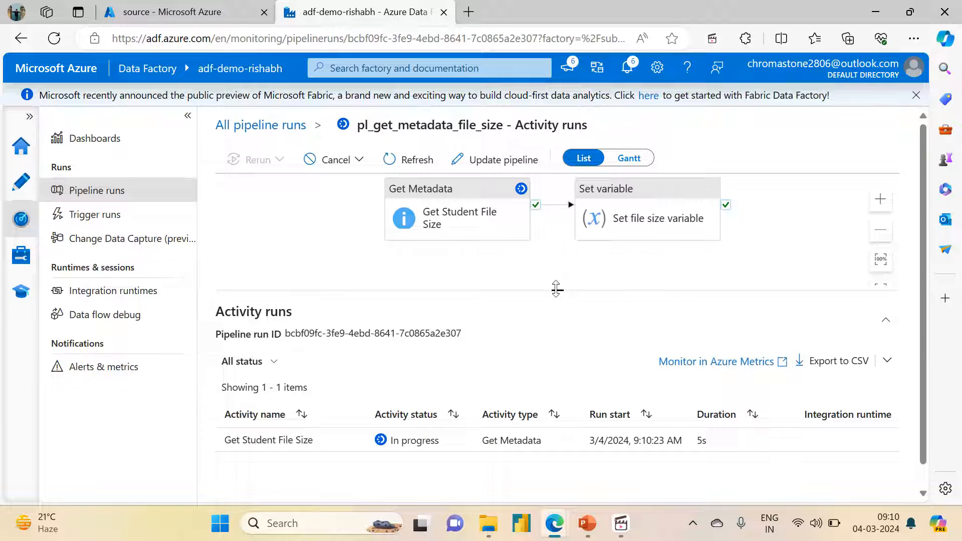
{"action": "left_click_drag", "start_coordinate": [556, 289], "coordinate": [555, 241]}
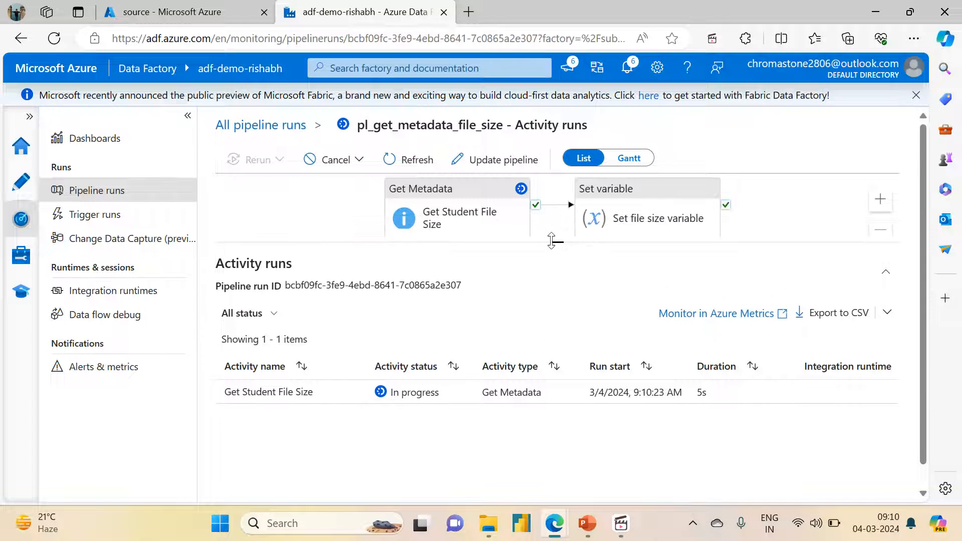
{"action": "left_click", "coordinate": [415, 160]}
{"action": "left_click", "coordinate": [415, 160]}
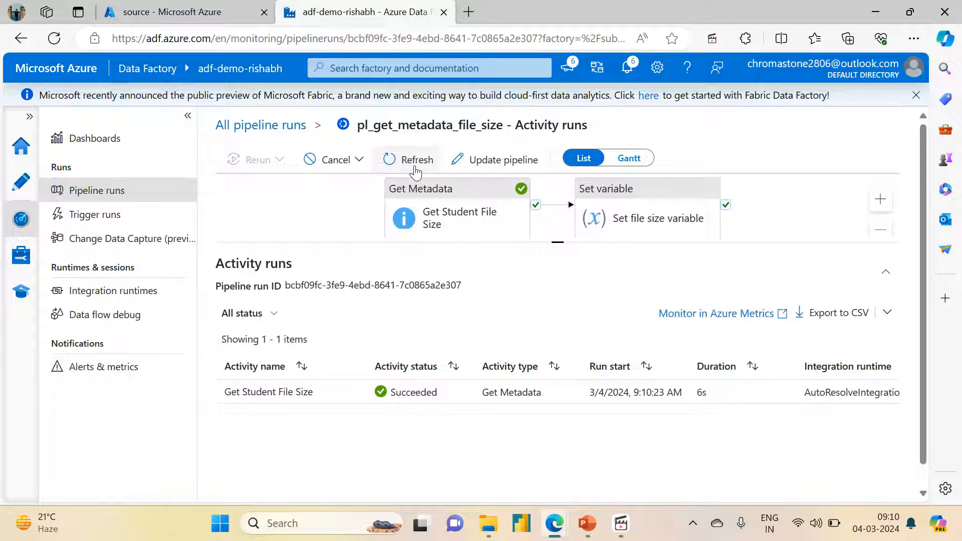
{"action": "left_click", "coordinate": [416, 160]}
{"action": "left_click", "coordinate": [415, 159]}
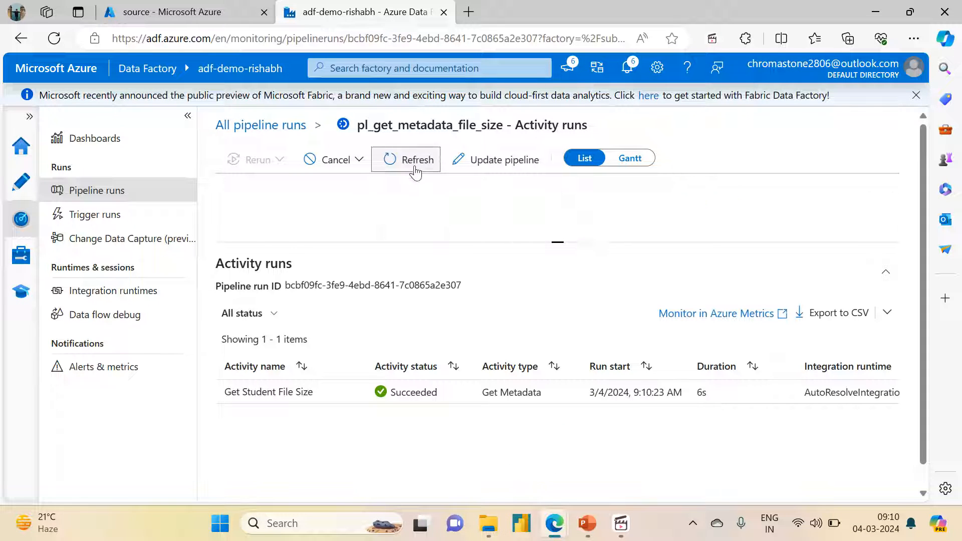
Step: Go back to all pipeline runs, refresh the list and open the latest pl_get_metadata_file_size run
{"action": "left_click", "coordinate": [288, 126]}
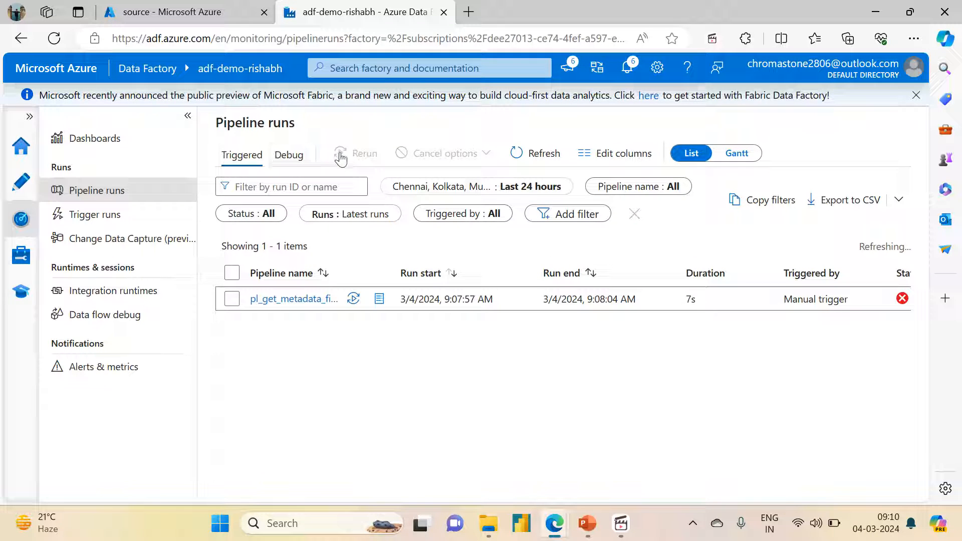
{"action": "left_click", "coordinate": [530, 160]}
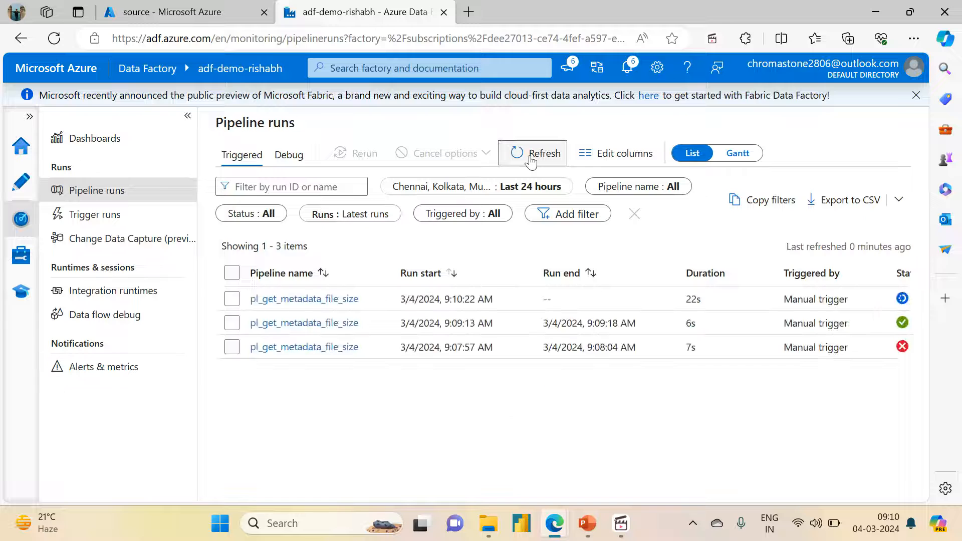
{"action": "left_click", "coordinate": [530, 156]}
{"action": "left_click", "coordinate": [280, 306]}
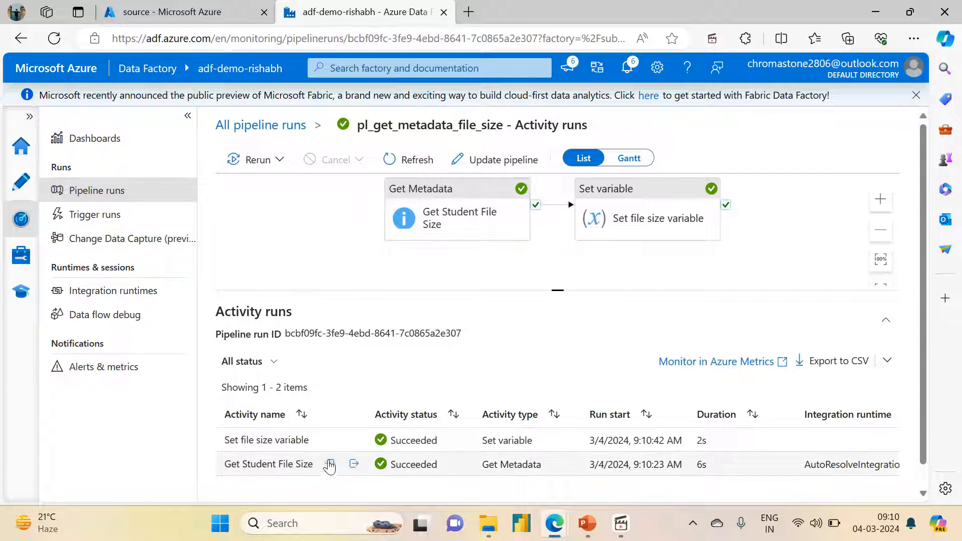
Step: Read the size value in the output of the Get Student File Size activity and close the output
{"action": "left_click", "coordinate": [354, 464]}
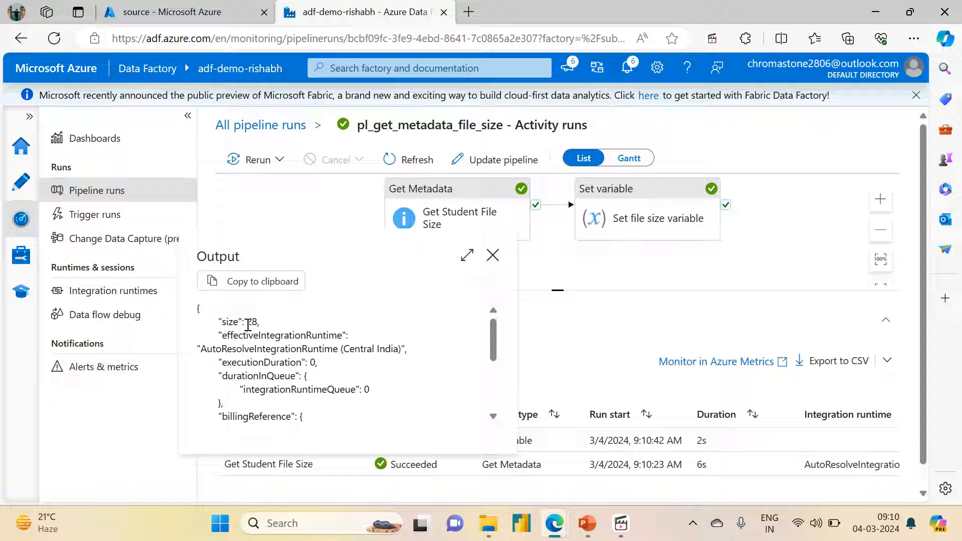
{"action": "left_click_drag", "start_coordinate": [247, 324], "coordinate": [256, 322]}
{"action": "left_click", "coordinate": [492, 255]}
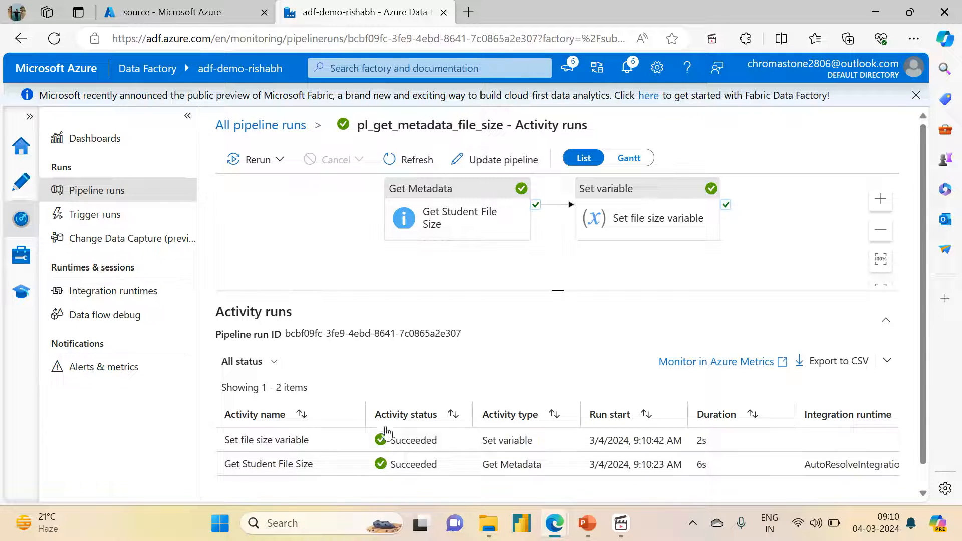
Step: Check the file_size value in the Set file size variable activity's output, then close it and enlarge the activity runs list
{"action": "left_click", "coordinate": [354, 440]}
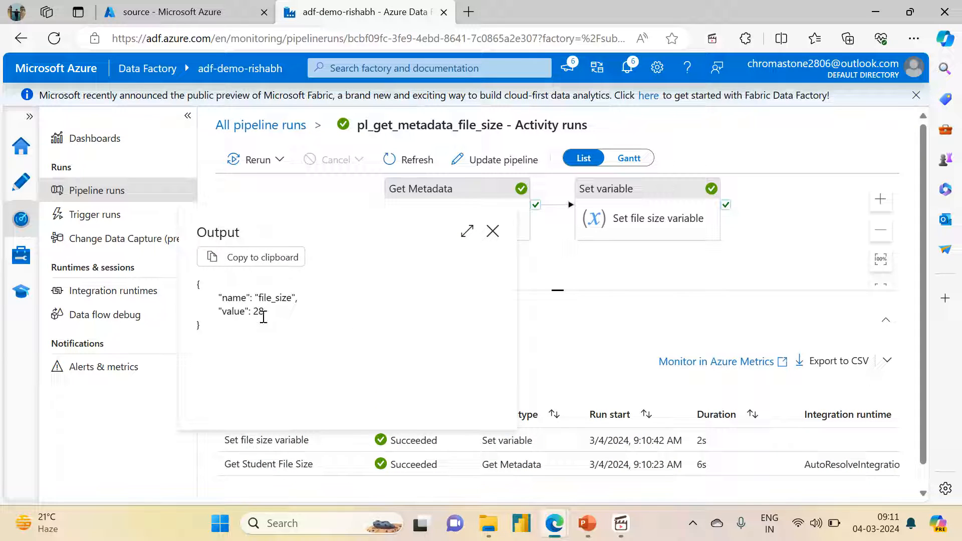
{"action": "left_click_drag", "start_coordinate": [253, 311], "coordinate": [273, 319]}
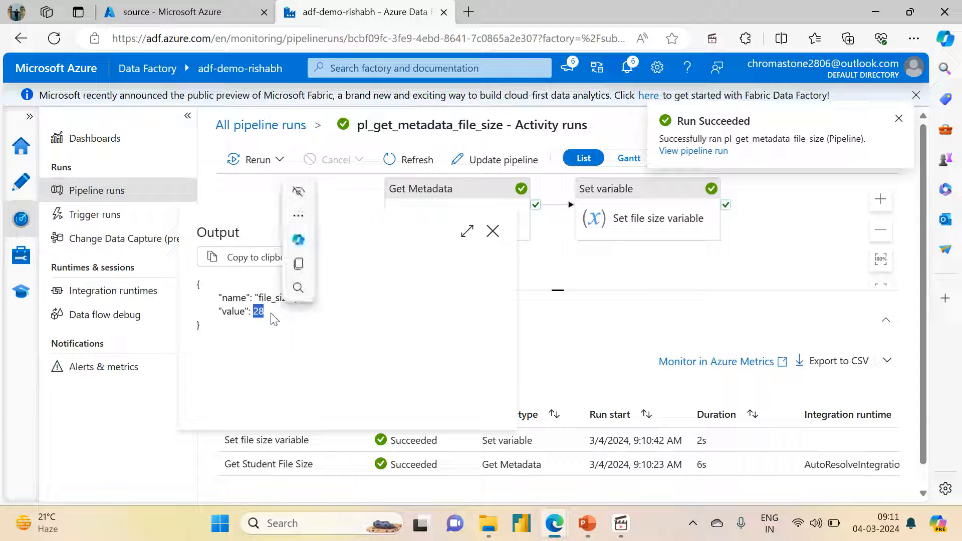
{"action": "left_click", "coordinate": [492, 231]}
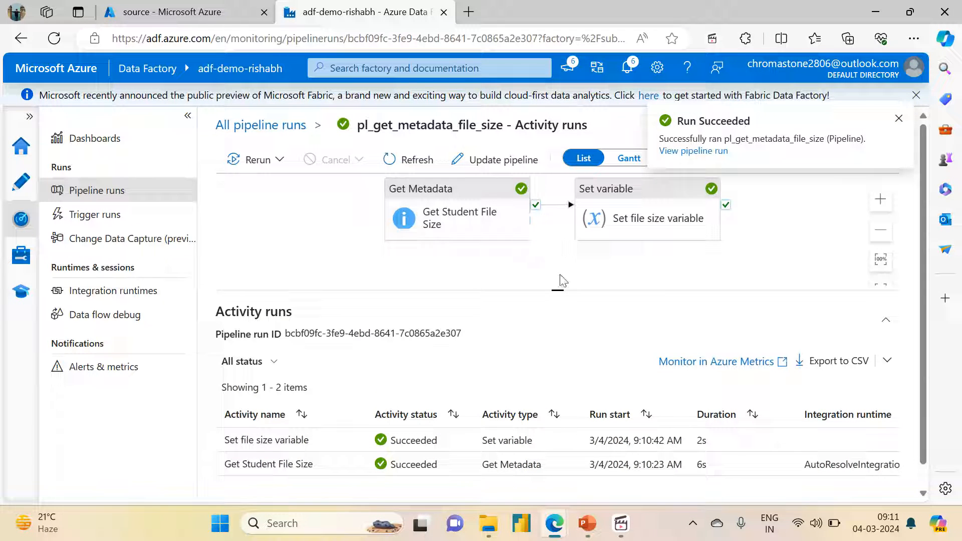
{"action": "left_click_drag", "start_coordinate": [558, 288], "coordinate": [558, 266]}
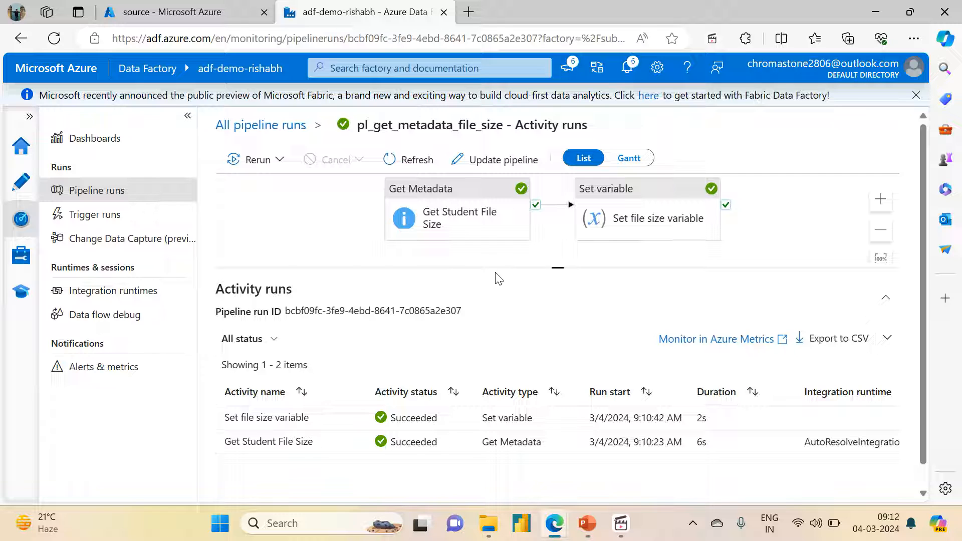
{"action": "mouse_move", "coordinate": [588, 528]}
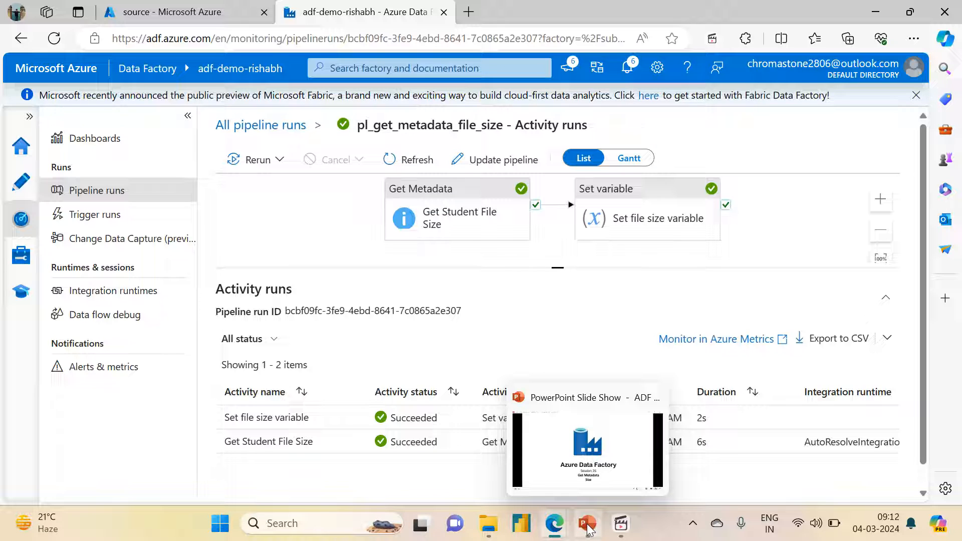
{"action": "mouse_move", "coordinate": [621, 526]}
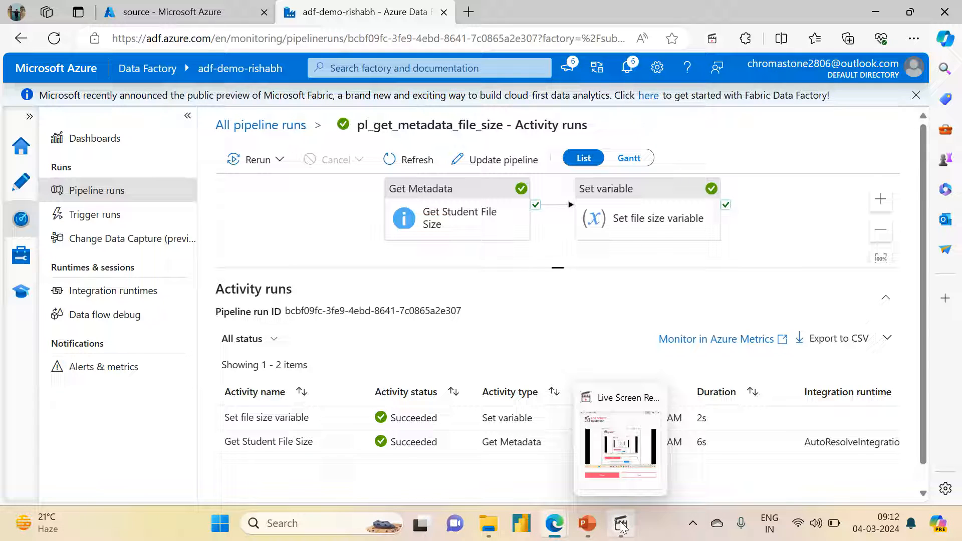
{"action": "left_click", "coordinate": [621, 525]}
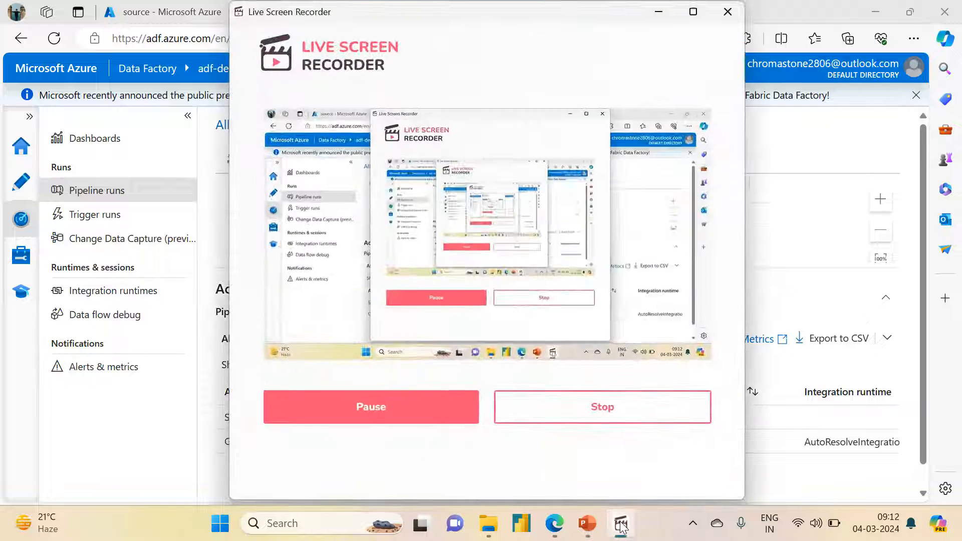